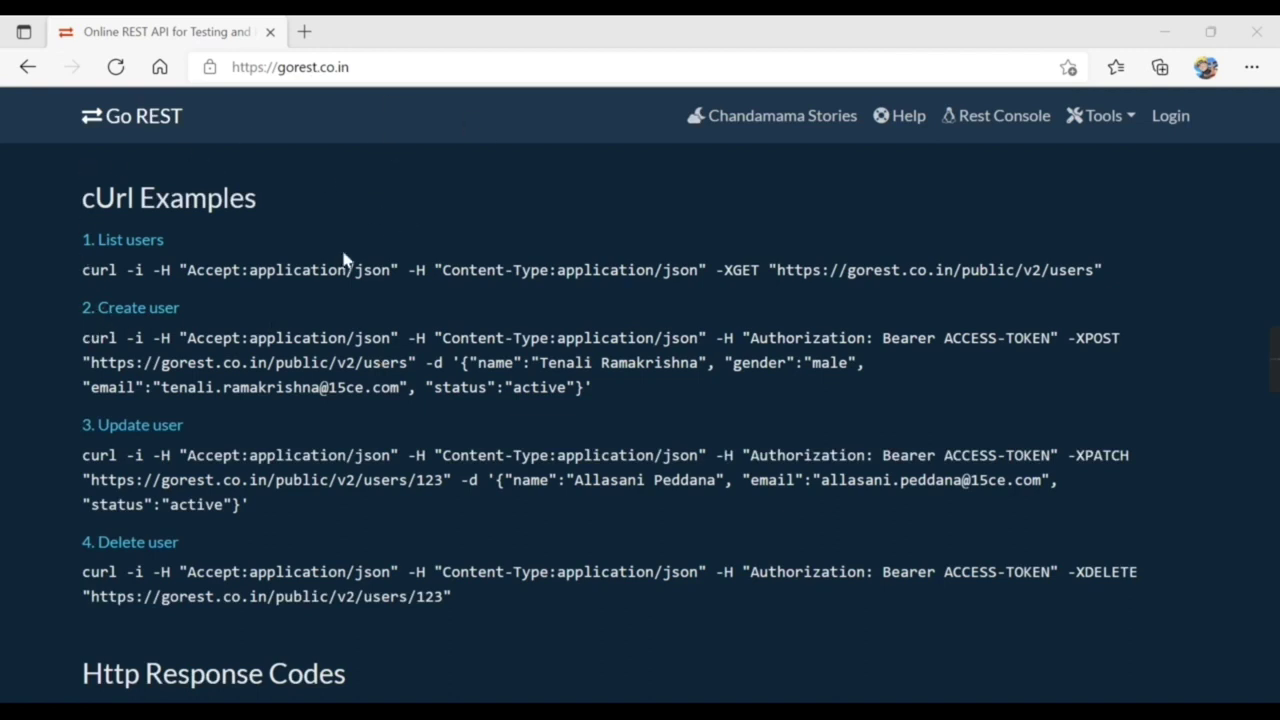
Examine the Create user cURL example on the Go REST page, including its POST request line
{"action": "left_click_drag", "start_coordinate": [98, 307], "coordinate": [594, 375]}
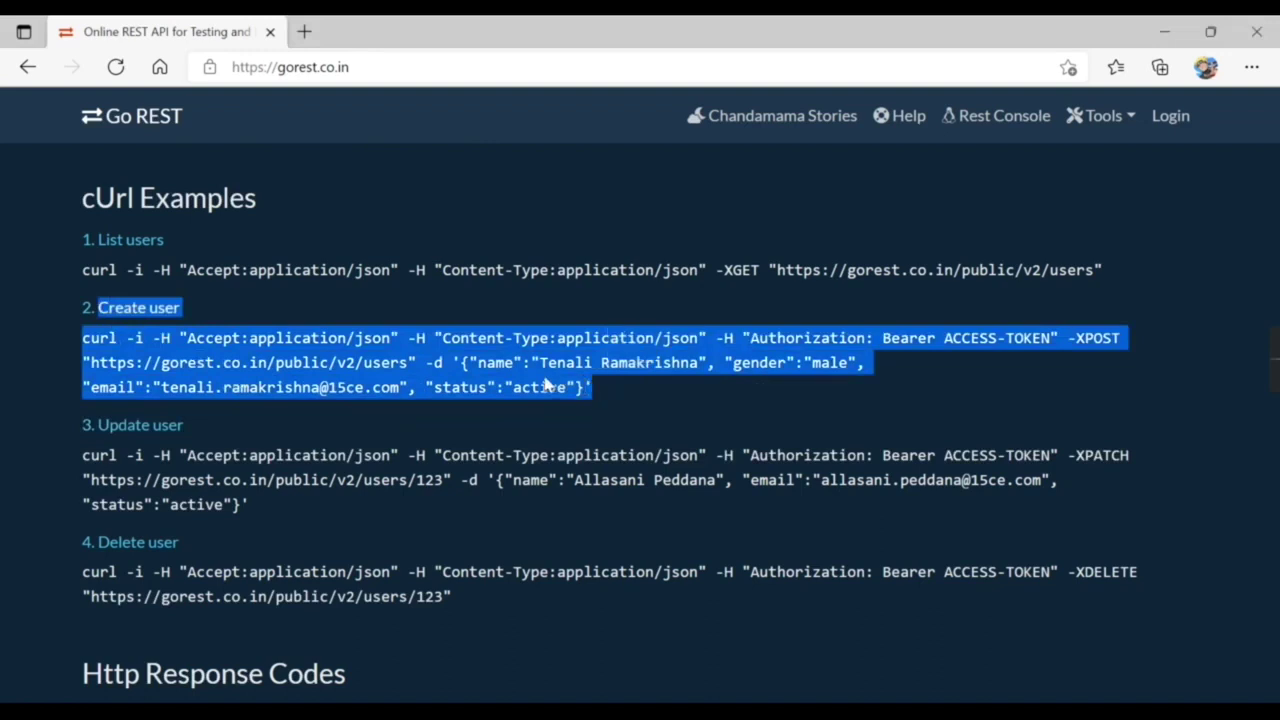
{"action": "left_click", "coordinate": [546, 384]}
{"action": "triple_click", "coordinate": [156, 344]}
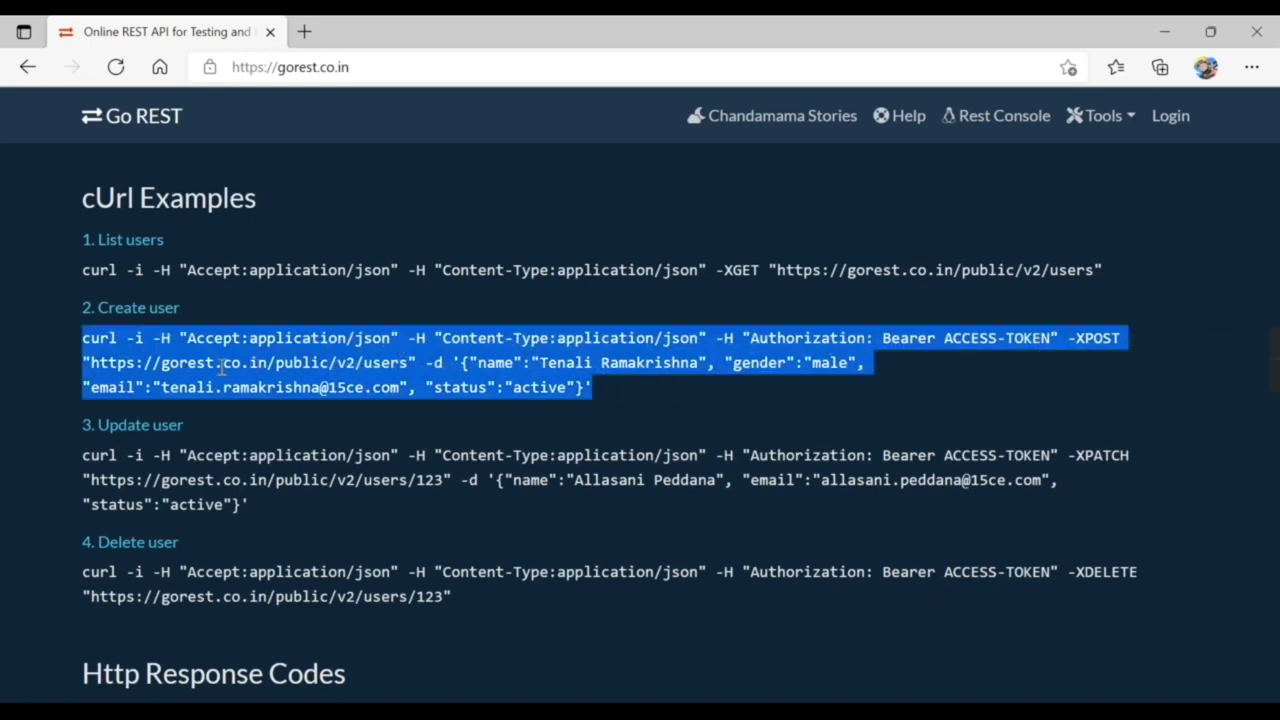
{"action": "triple_click", "coordinate": [1085, 338]}
{"action": "left_click", "coordinate": [609, 407]}
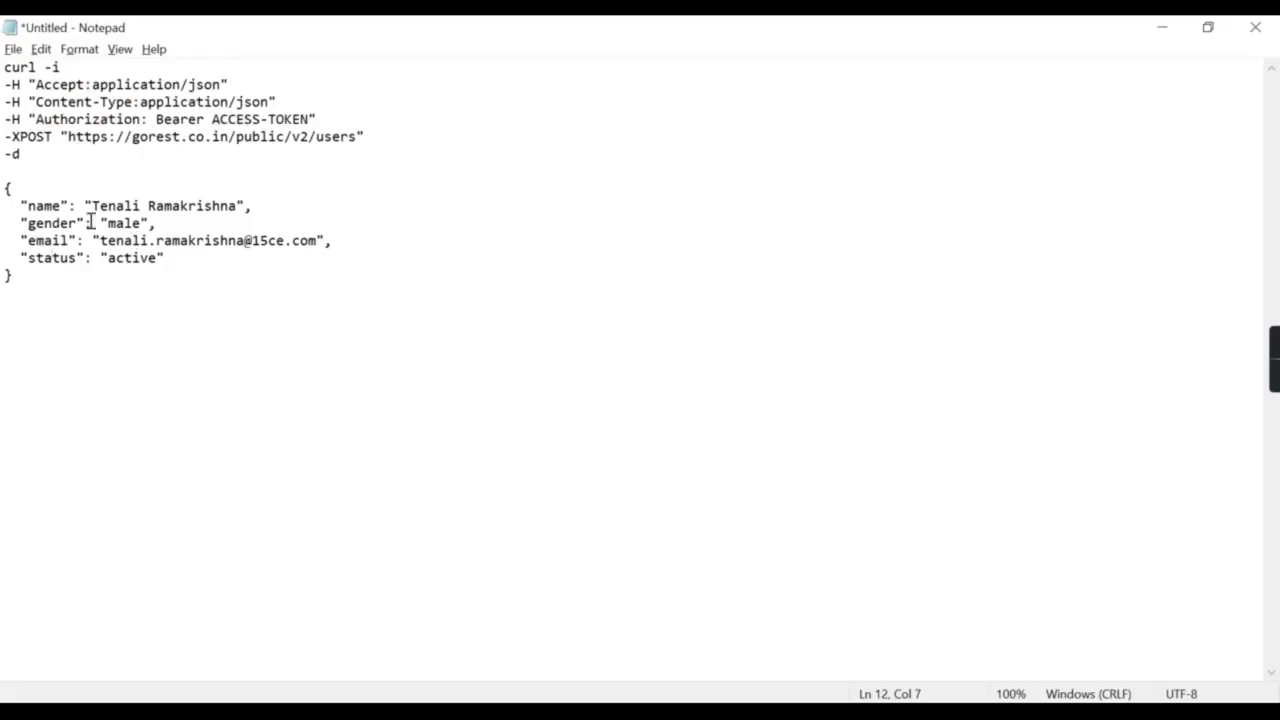
Review the complete JSON request body of the create-user call in Notepad
{"action": "left_click_drag", "start_coordinate": [6, 188], "coordinate": [6, 276]}
{"action": "left_click", "coordinate": [45, 280]}
{"action": "left_click_drag", "start_coordinate": [37, 280], "coordinate": [5, 188]}
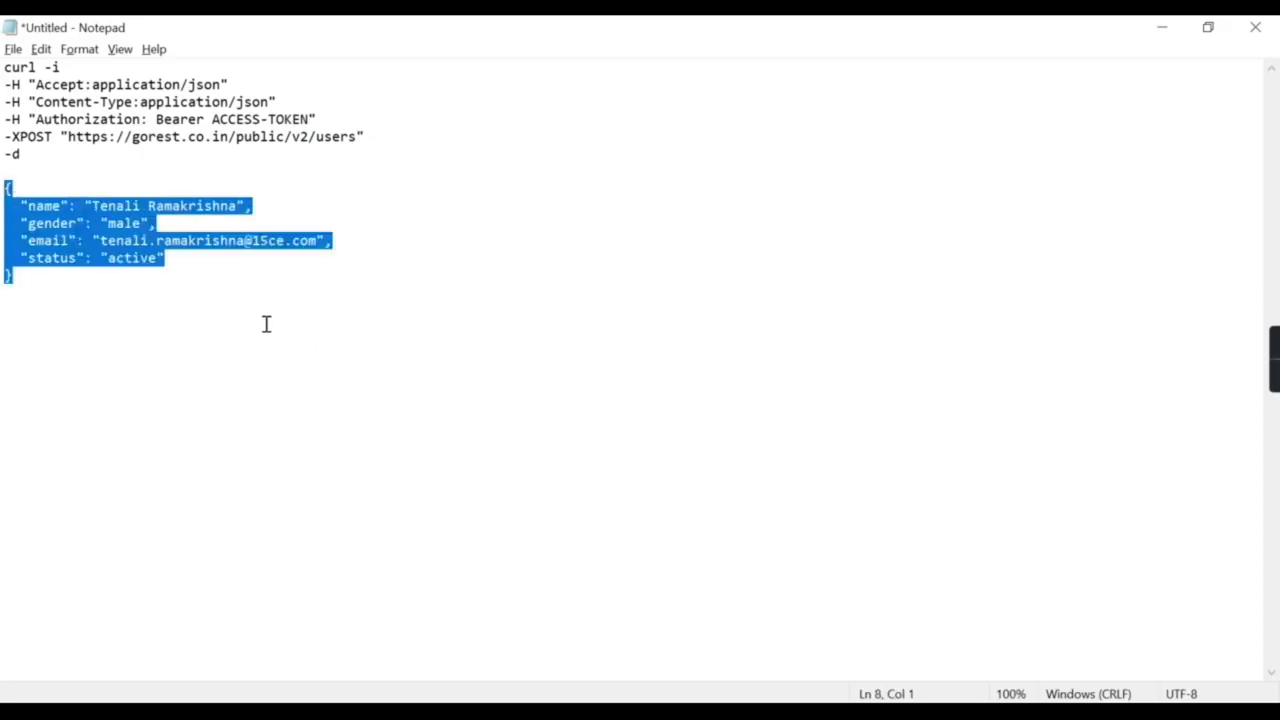
{"action": "key", "text": "alt+Tab"}
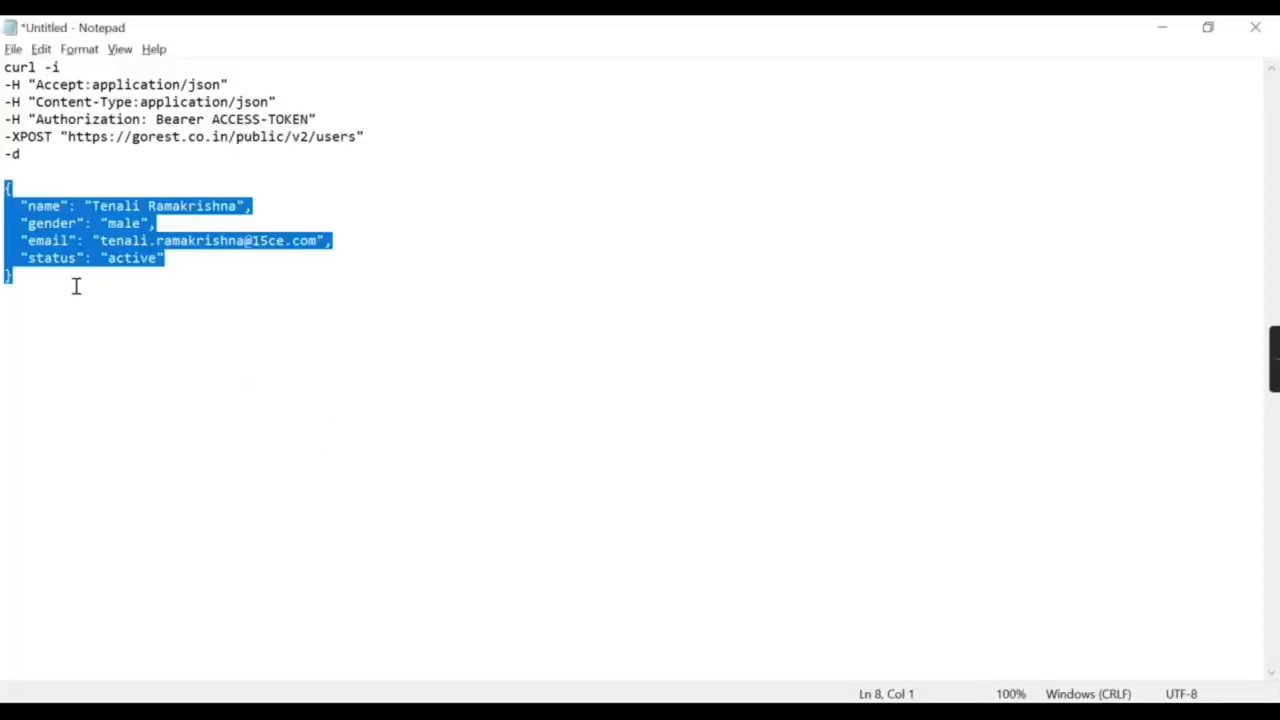
{"action": "left_click", "coordinate": [77, 286]}
{"action": "left_click", "coordinate": [6, 187], "text": "shift"}
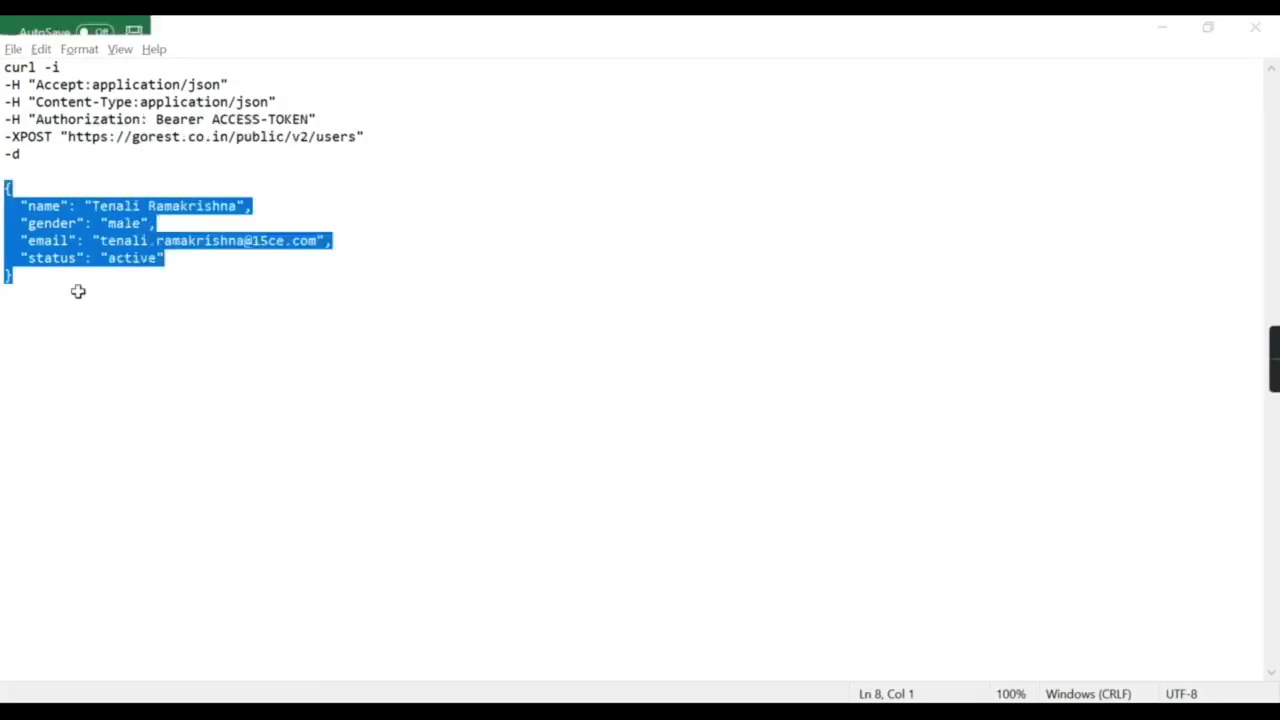
{"action": "key", "text": "alt+Tab"}
{"action": "key", "text": "alt+Tab"}
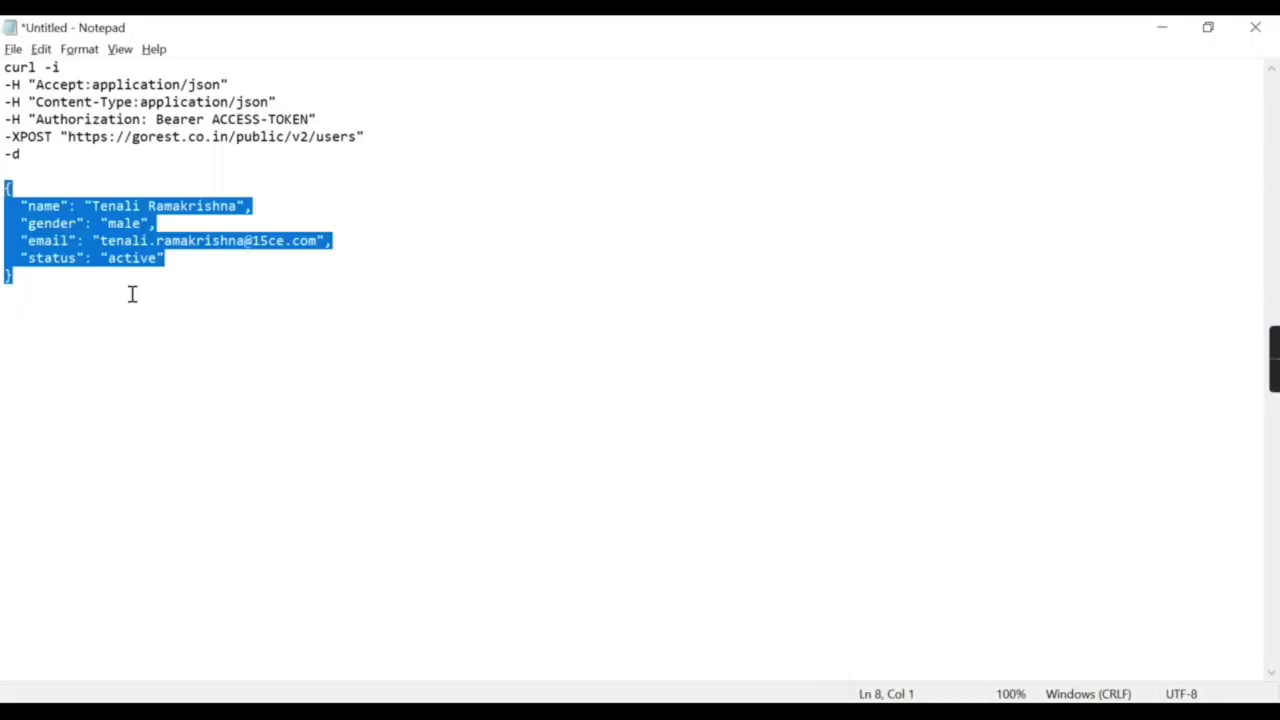
Insert four more blank lines between the -d flag and the JSON body
{"action": "left_click", "coordinate": [13, 182]}
{"action": "left_click", "coordinate": [12, 171]}
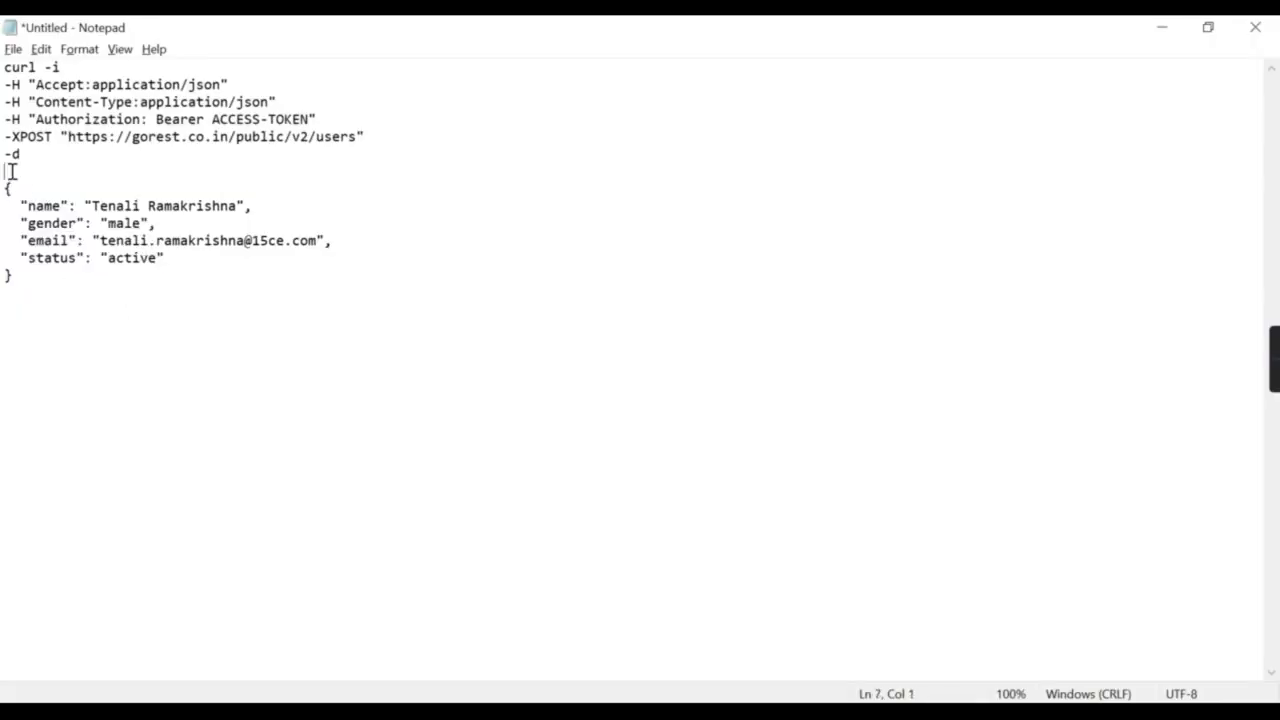
{"action": "key", "text": "Return"}
{"action": "key", "text": "Return"}
{"action": "key", "text": "Return"}
{"action": "key", "text": "Return"}
{"action": "key", "text": "Up"}
{"action": "key", "text": "Up"}
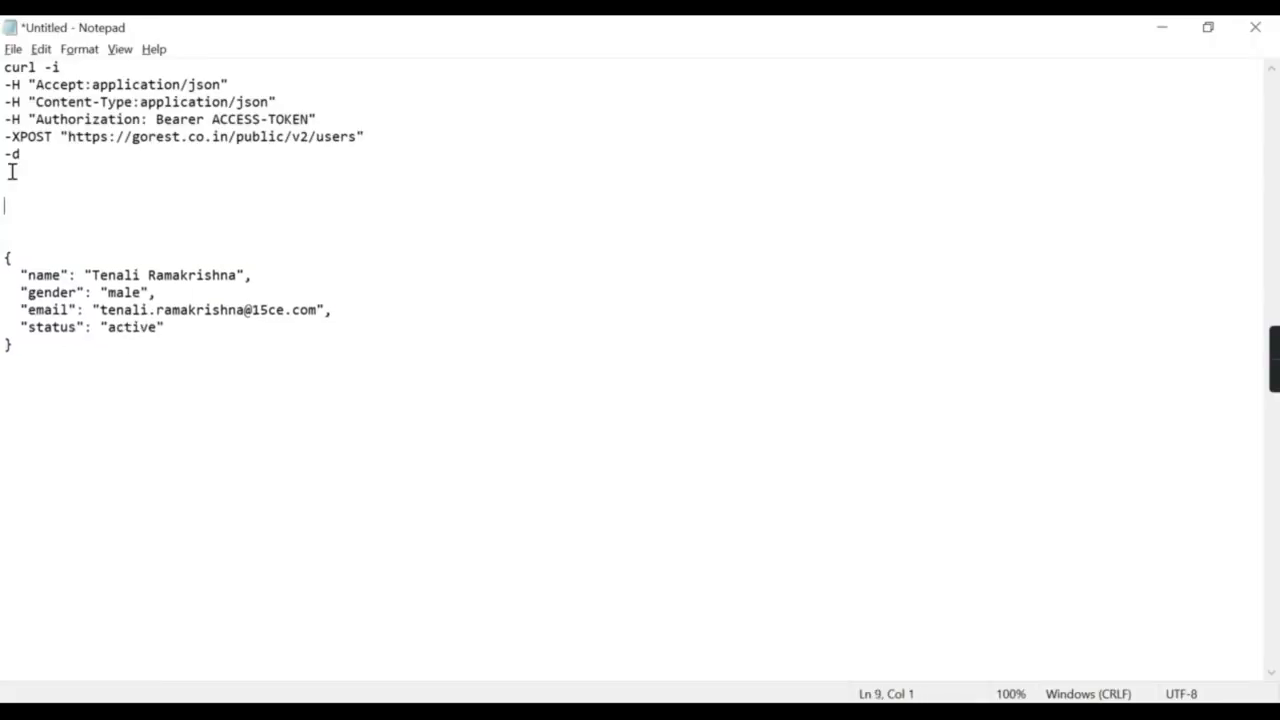
Switch to the Excel workbook and retitle the merged heading in row 3 as "Create a New USER API Test"
{"action": "key", "text": "alt+Tab"}
{"action": "left_click", "coordinate": [587, 284]}
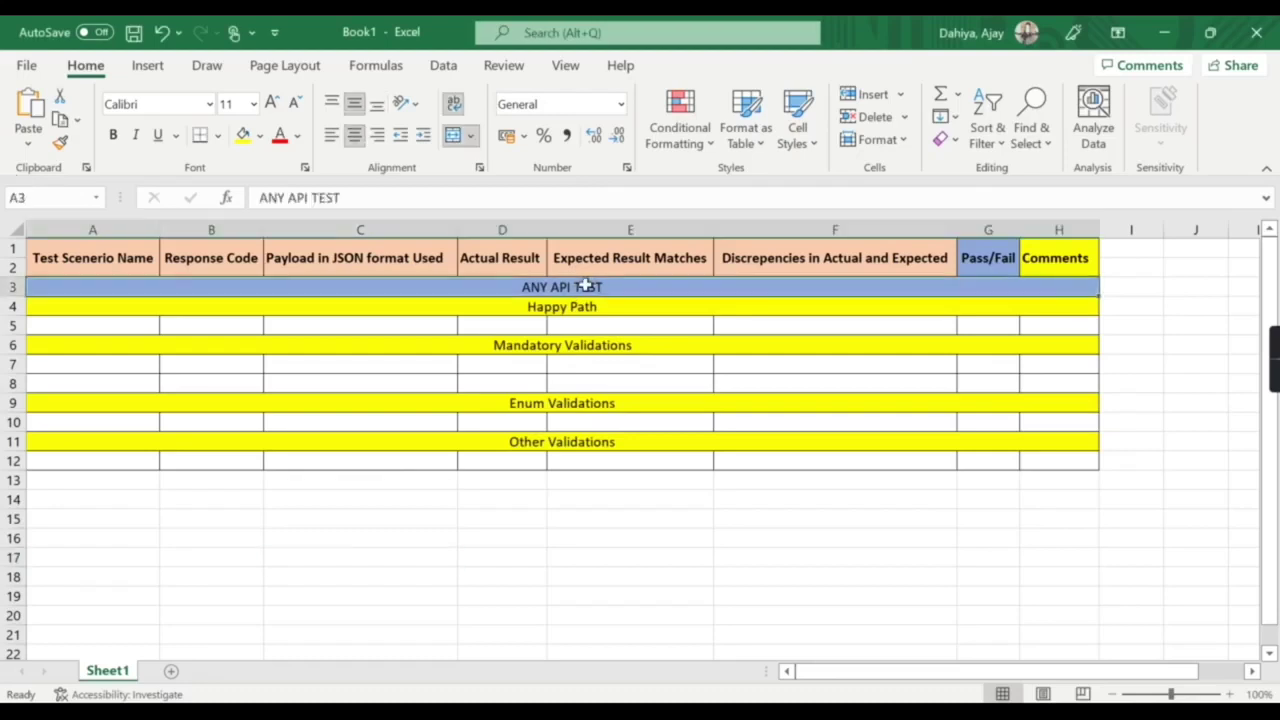
{"action": "left_click_drag", "start_coordinate": [344, 200], "coordinate": [228, 200]}
{"action": "type", "text": "Crea"}
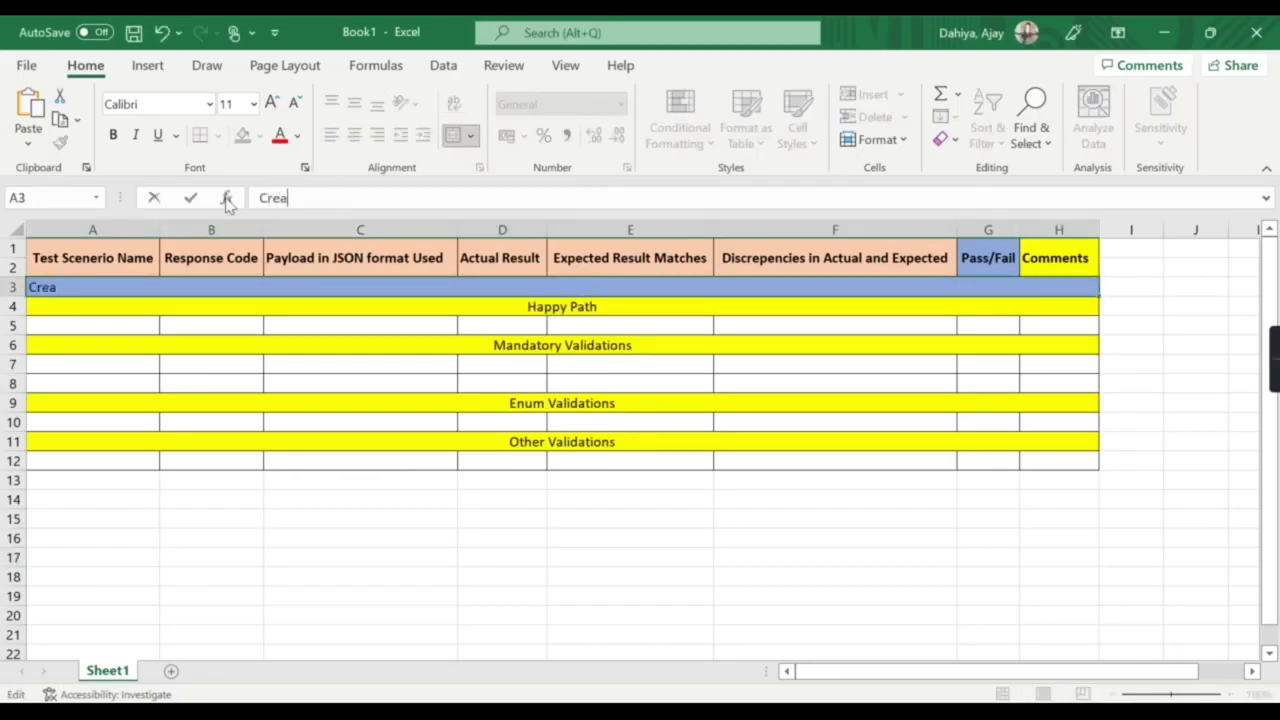
{"action": "type", "text": "te a New USER AP"}
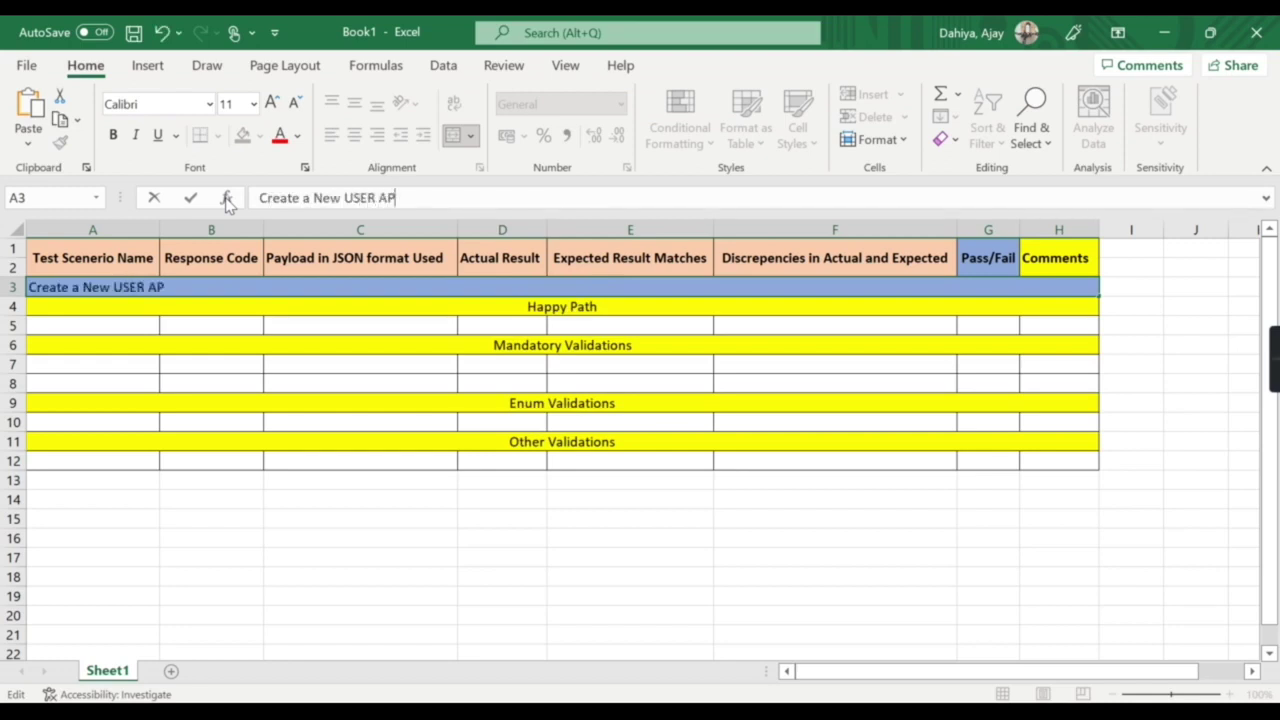
{"action": "type", "text": "I Test"}
{"action": "key", "text": "Return"}
{"action": "mouse_move", "coordinate": [100, 245]}
{"action": "left_mouse_down"}
{"action": "mouse_move", "coordinate": [1157, 391]}
{"action": "mouse_move", "coordinate": [1069, 463]}
{"action": "left_mouse_up"}
{"action": "left_click", "coordinate": [1066, 484]}
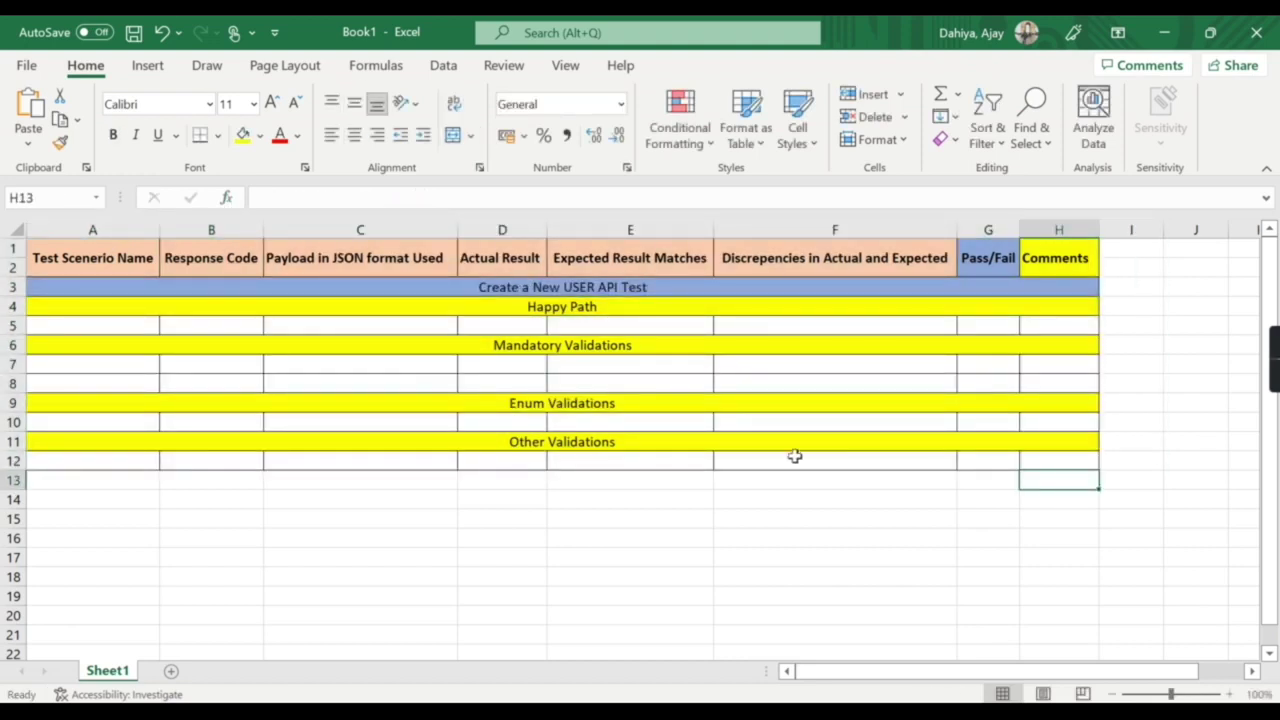
Copy the name value from the JSON body in Notepad for the Happy Path scenario and return to Excel
{"action": "left_click", "coordinate": [405, 306]}
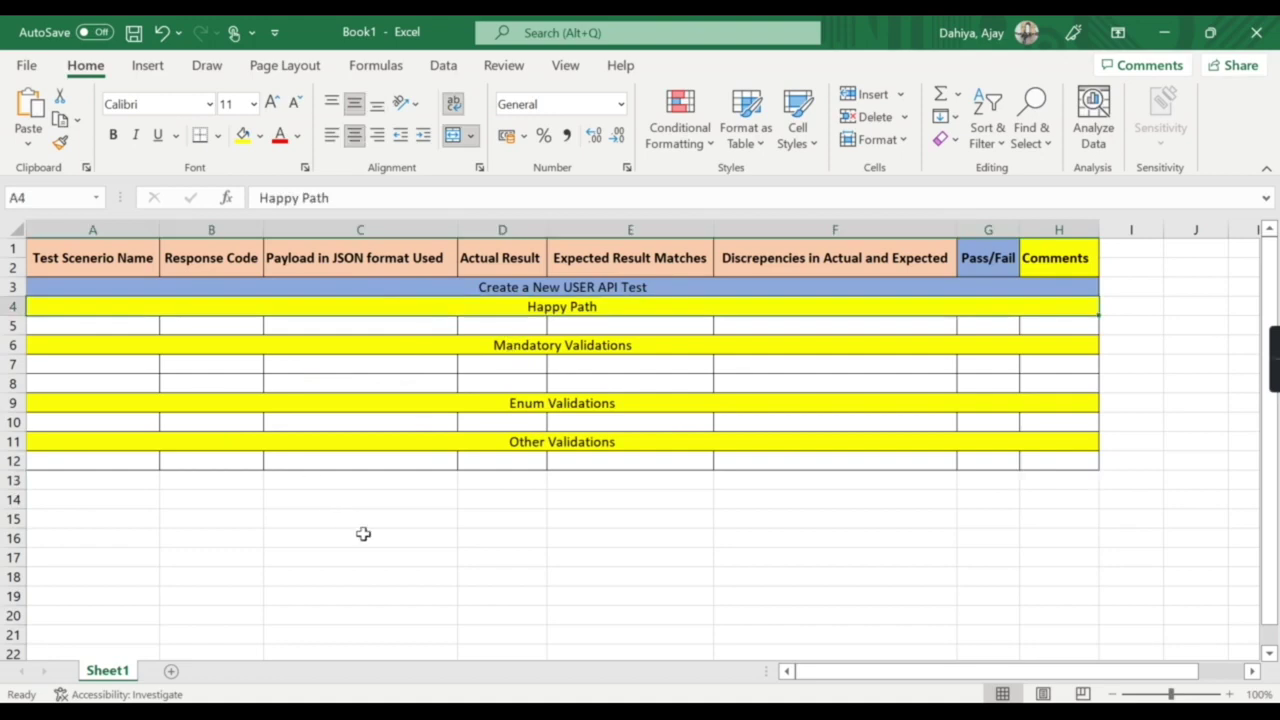
{"action": "key", "text": "alt+Tab"}
{"action": "key", "text": "alt+Tab"}
{"action": "key", "text": "alt+Tab"}
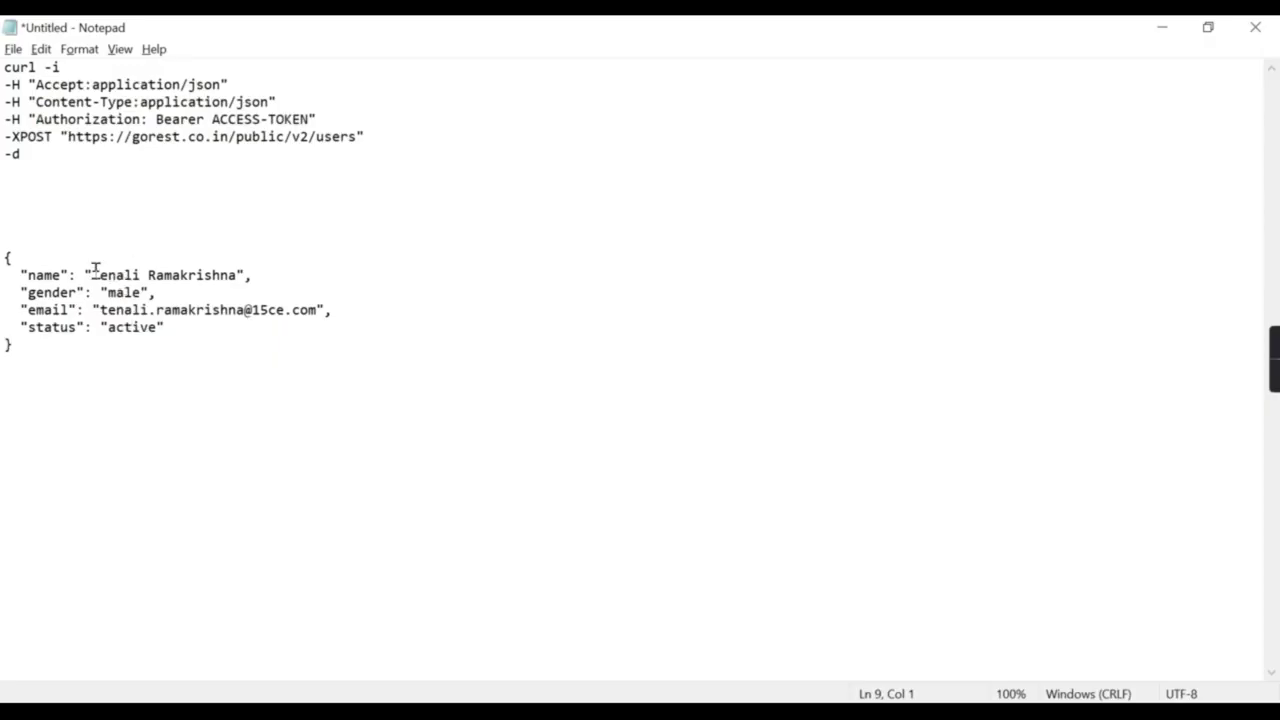
{"action": "left_click_drag", "start_coordinate": [94, 274], "coordinate": [240, 283]}
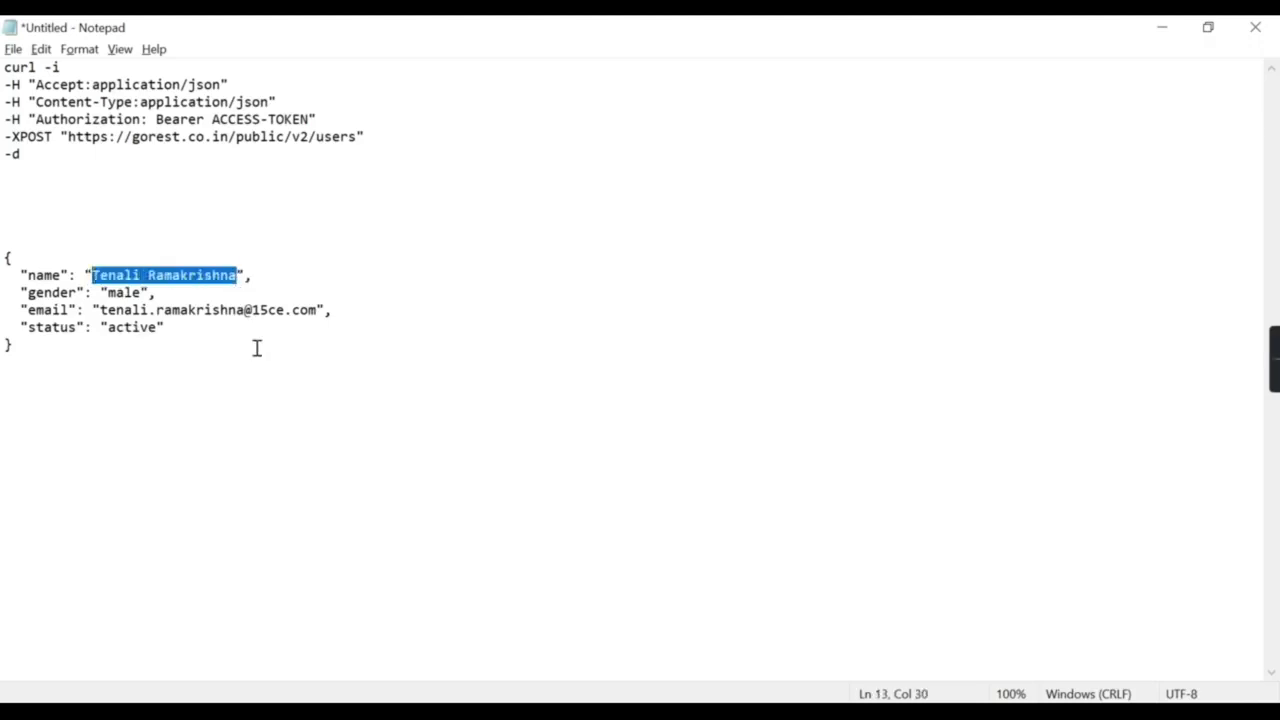
{"action": "key", "text": "alt+Tab"}
Enter "User Try to create a patron with details" as the Happy Path test scenario name in A5
{"action": "left_click", "coordinate": [71, 323]}
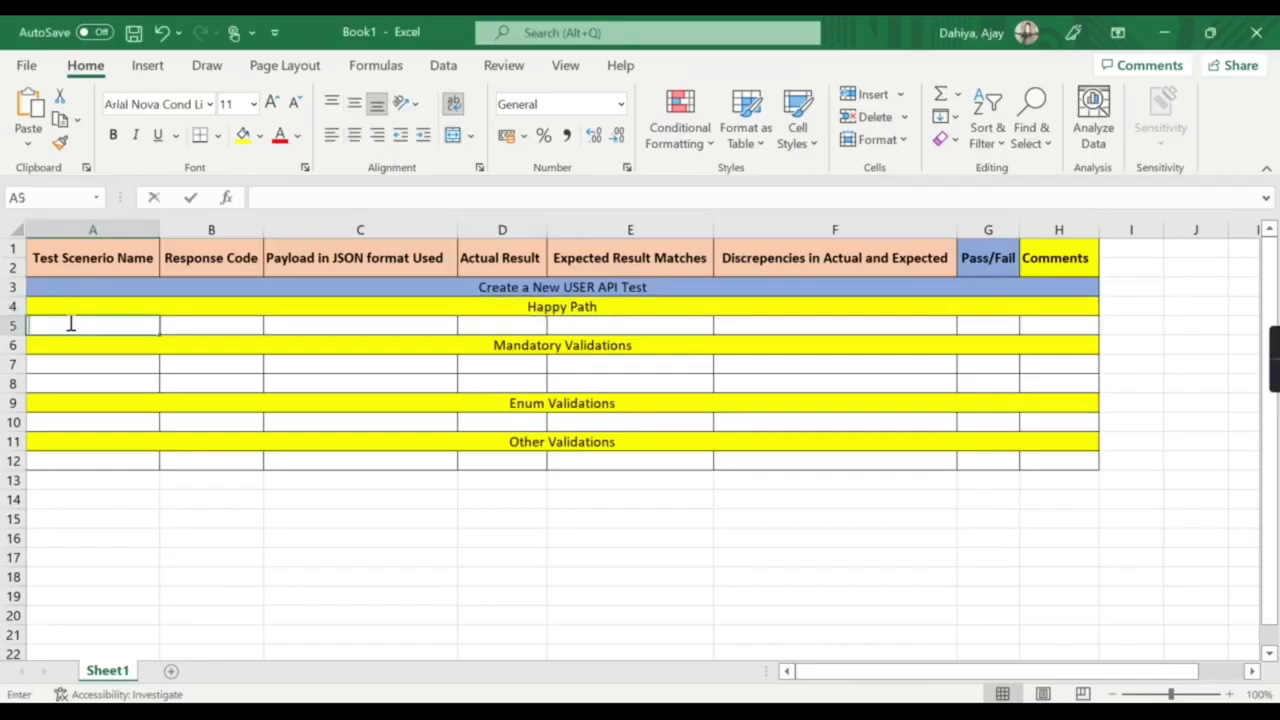
{"action": "type", "text": "User Try to create a"}
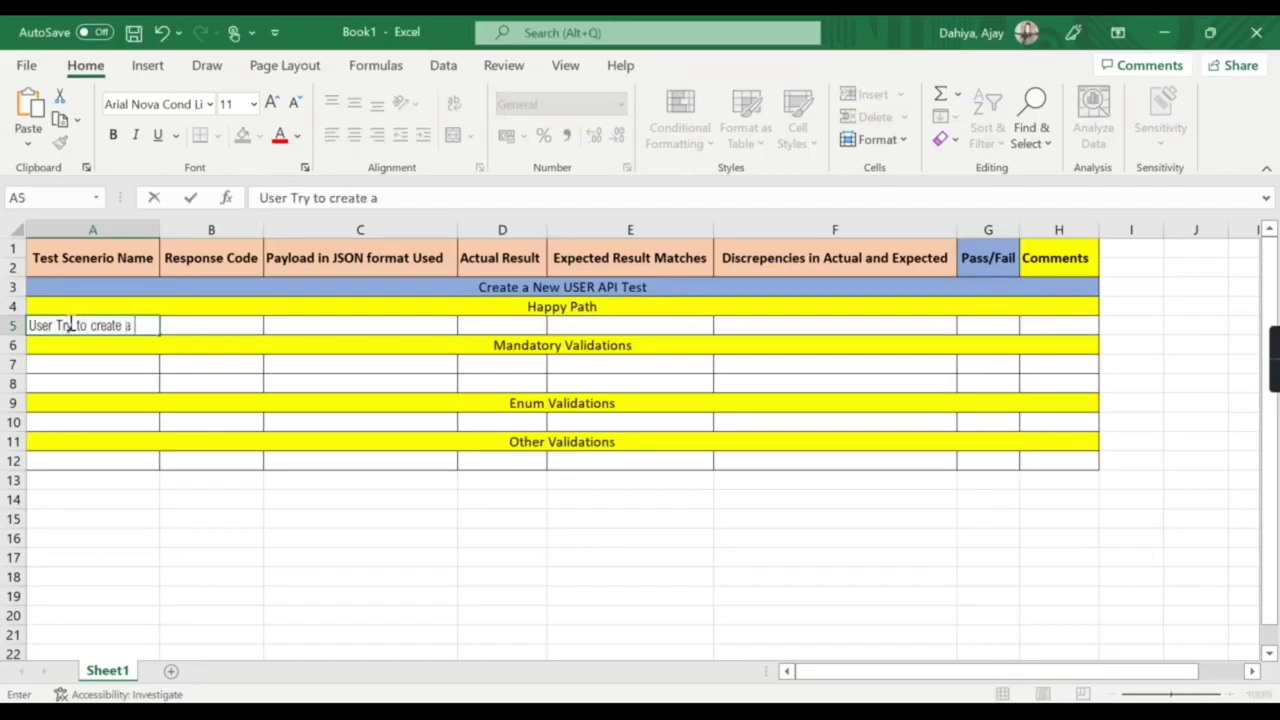
{"action": "type", "text": " patron "}
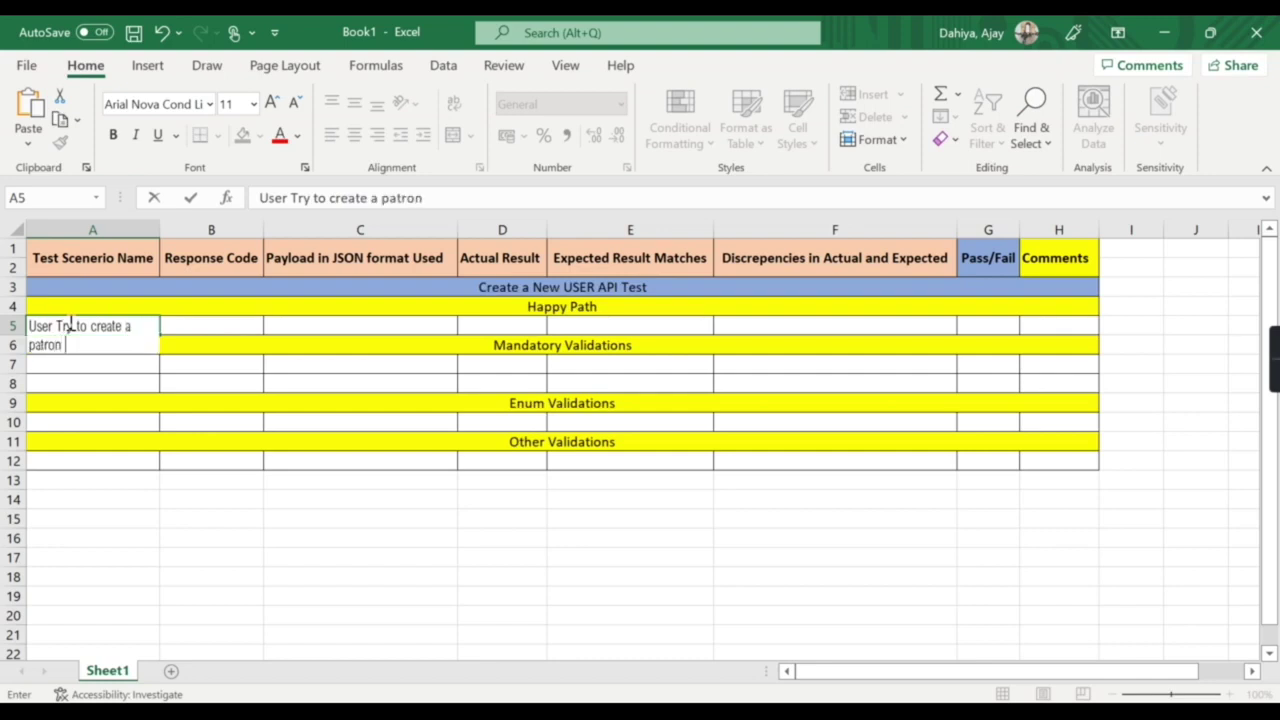
{"action": "type", "text": "with det"}
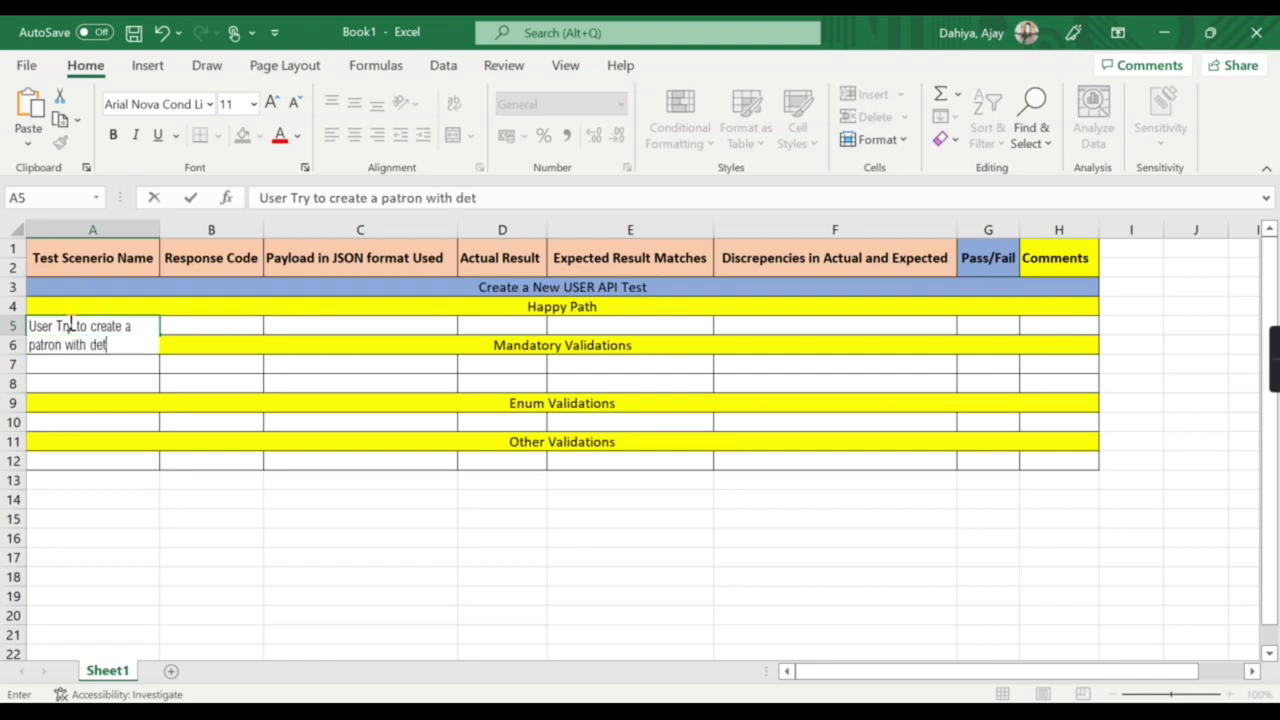
{"action": "type", "text": "ails"}
{"action": "key", "text": "Return"}
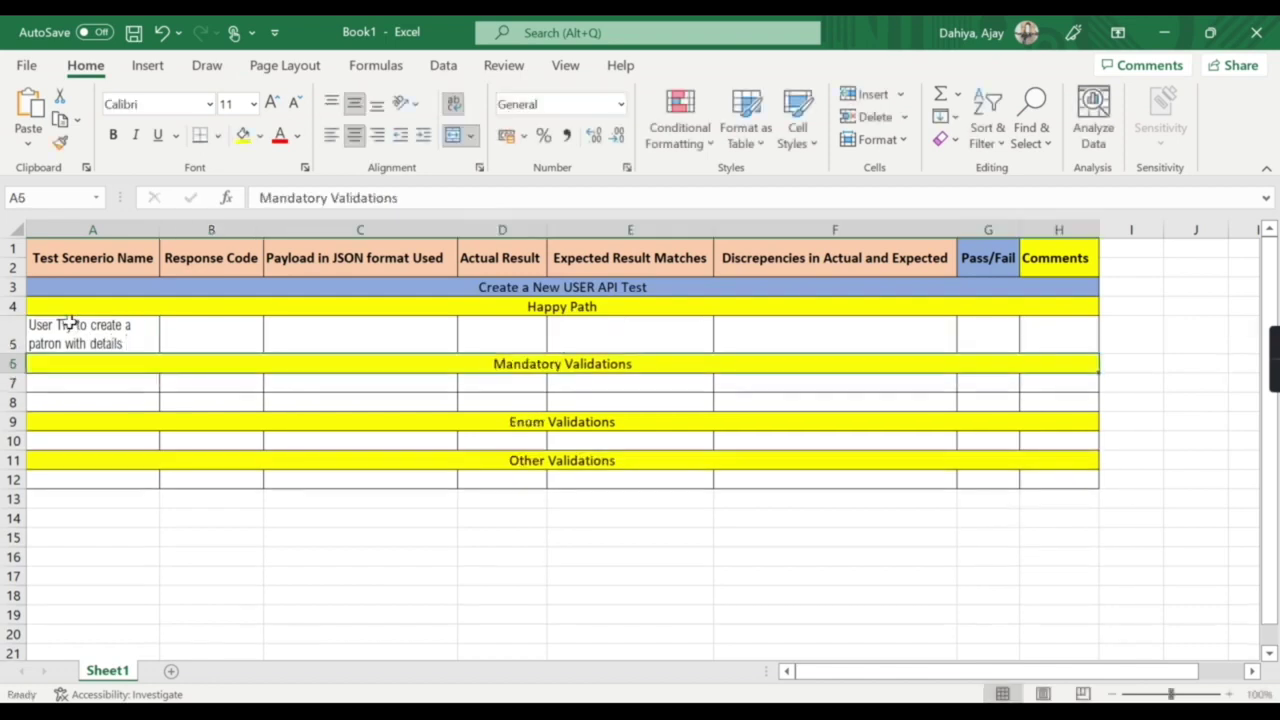
Extend the scenario text in A5 with "having a name :-" followed by the full name from the JSON body
{"action": "double_click", "coordinate": [144, 345]}
{"action": "type", "text": "havi"}
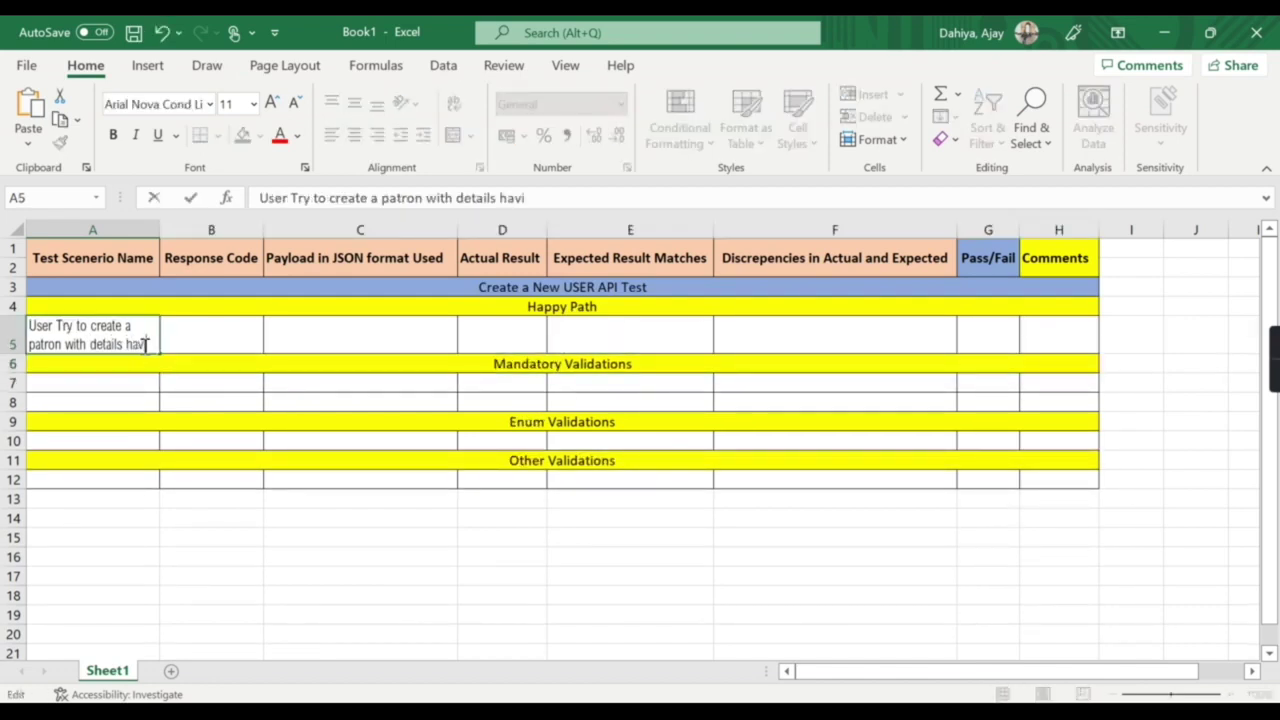
{"action": "type", "text": "ng a name :- Tenali Ramakrishna"}
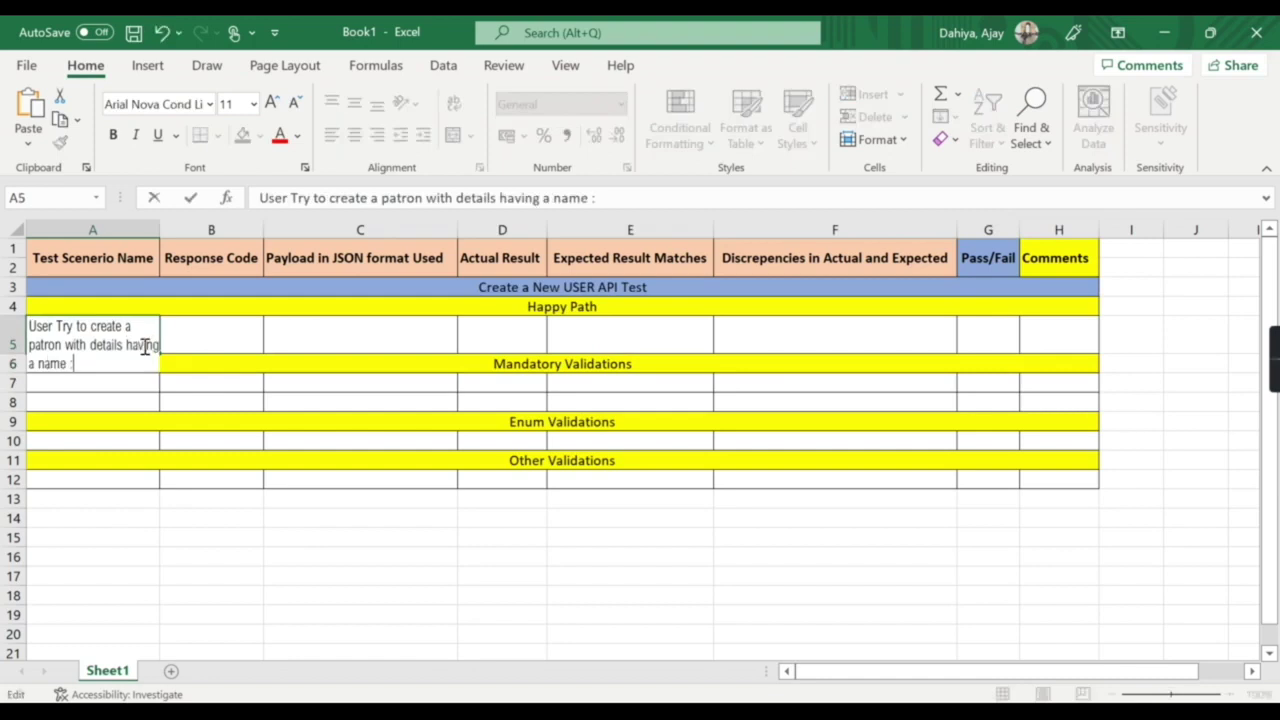
{"action": "left_click", "coordinate": [192, 331]}
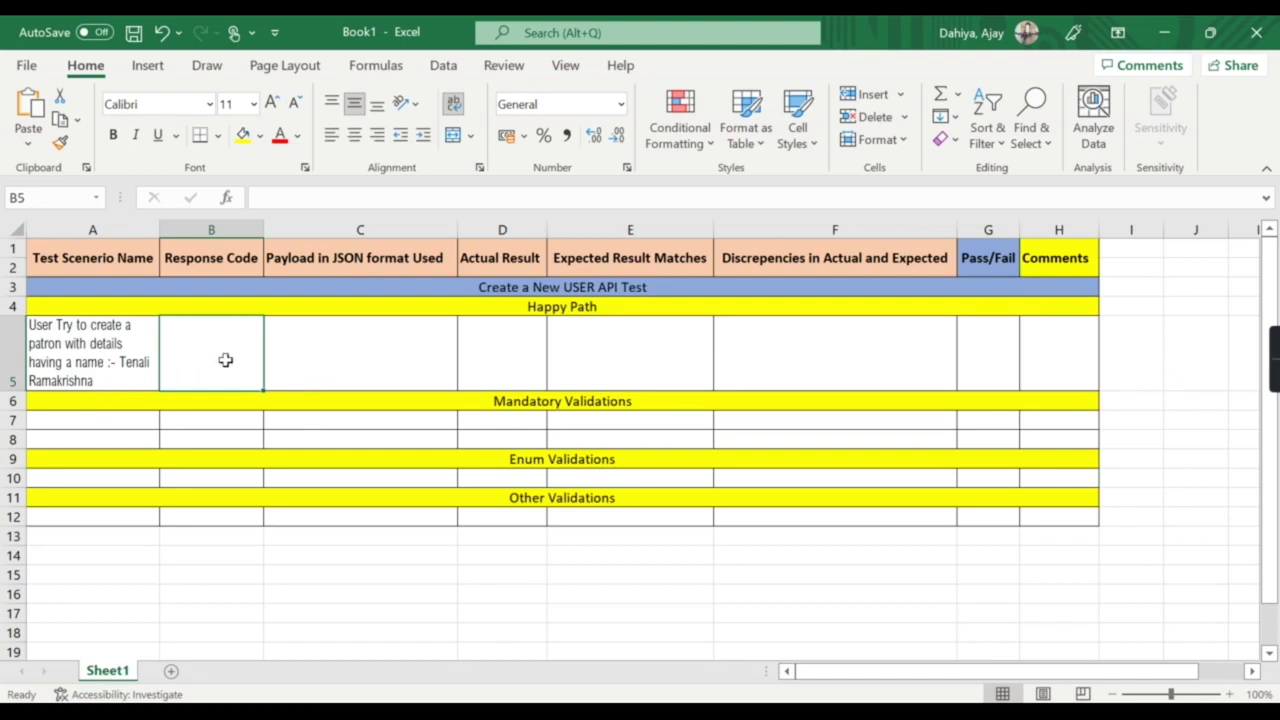
Copy the whole JSON body from Notepad into the Happy Path payload cell C5 in Excel
{"action": "left_click", "coordinate": [338, 324]}
{"action": "left_click", "coordinate": [243, 344]}
{"action": "left_click", "coordinate": [370, 368]}
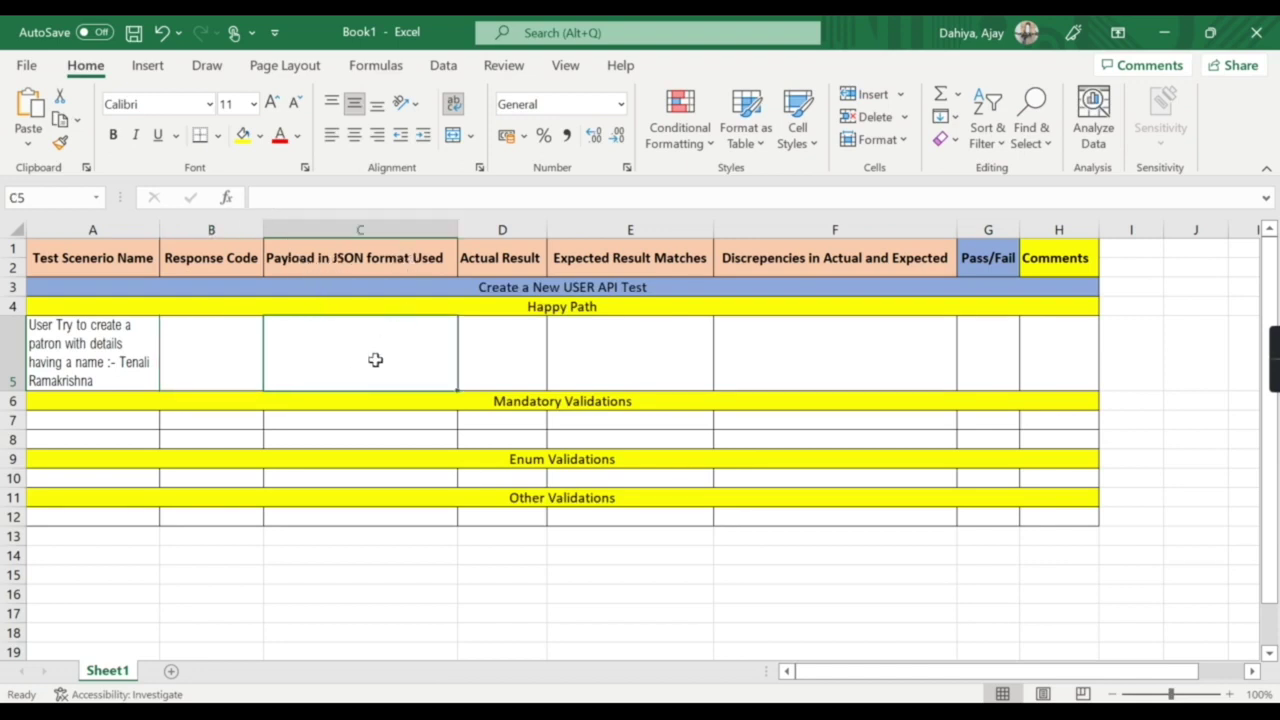
{"action": "key", "text": "alt+Tab"}
{"action": "left_click_drag", "start_coordinate": [23, 352], "coordinate": [8, 257]}
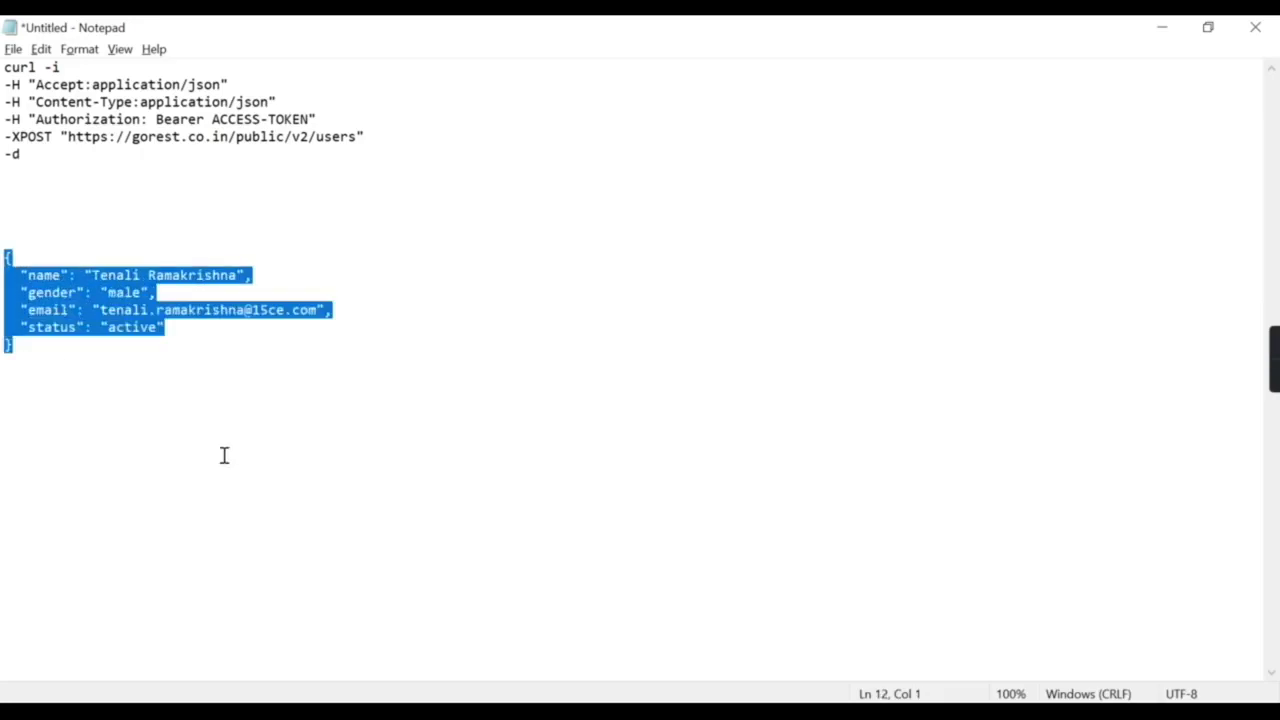
{"action": "key", "text": "ctrl+c"}
{"action": "key", "text": "alt+Tab"}
{"action": "double_click", "coordinate": [331, 349]}
{"action": "key", "text": "ctrl+v"}
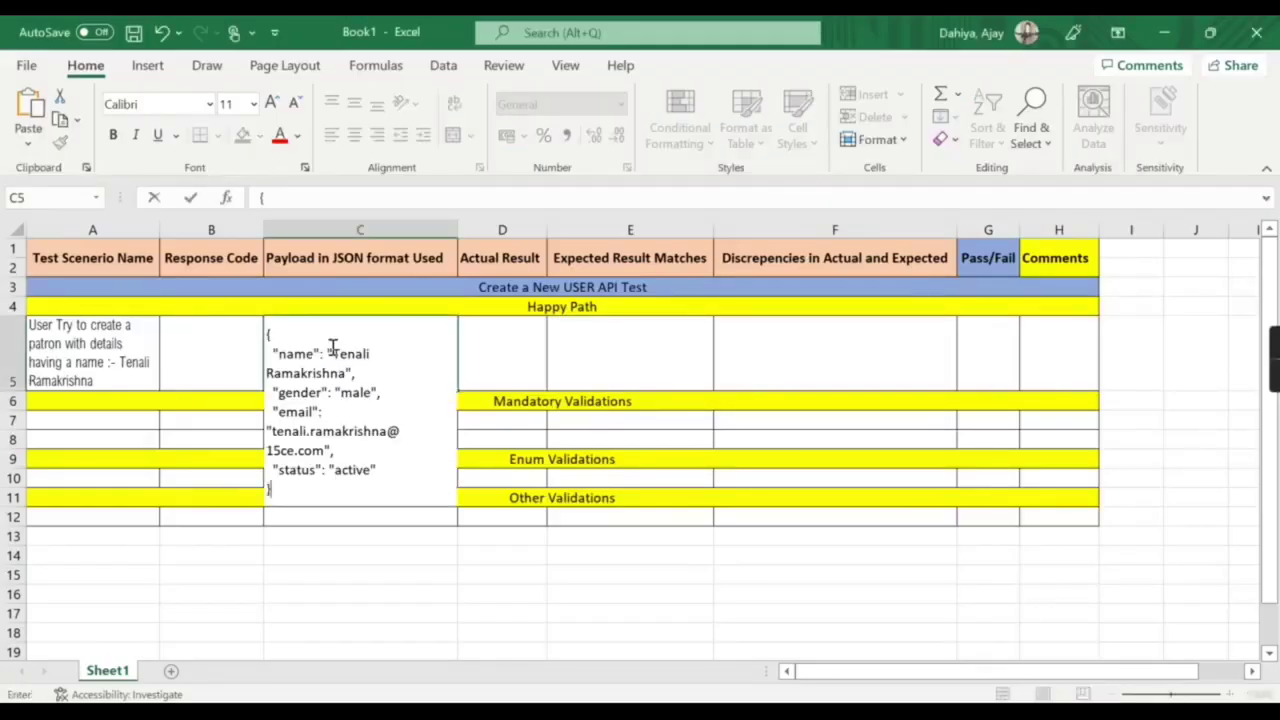
Commit the pasted JSON payload and apply Merge & Center to C5
{"action": "left_click", "coordinate": [494, 369]}
{"action": "left_click", "coordinate": [391, 357]}
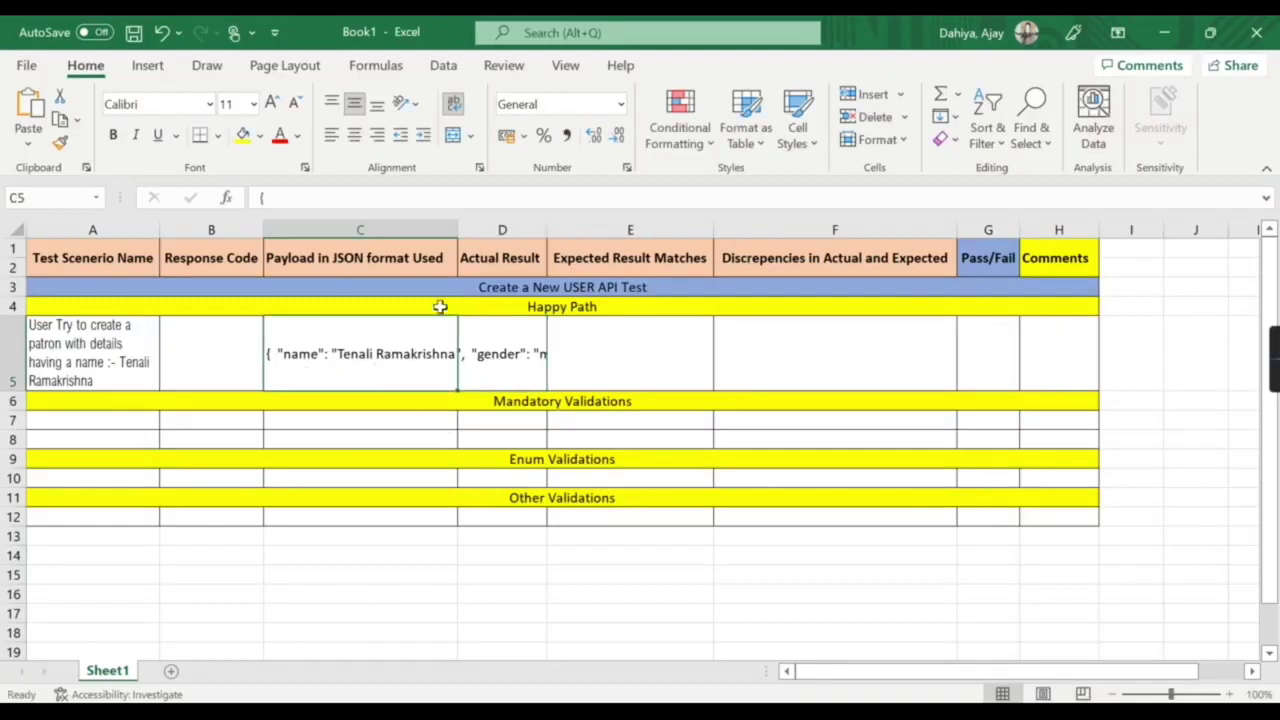
{"action": "left_click", "coordinate": [455, 138]}
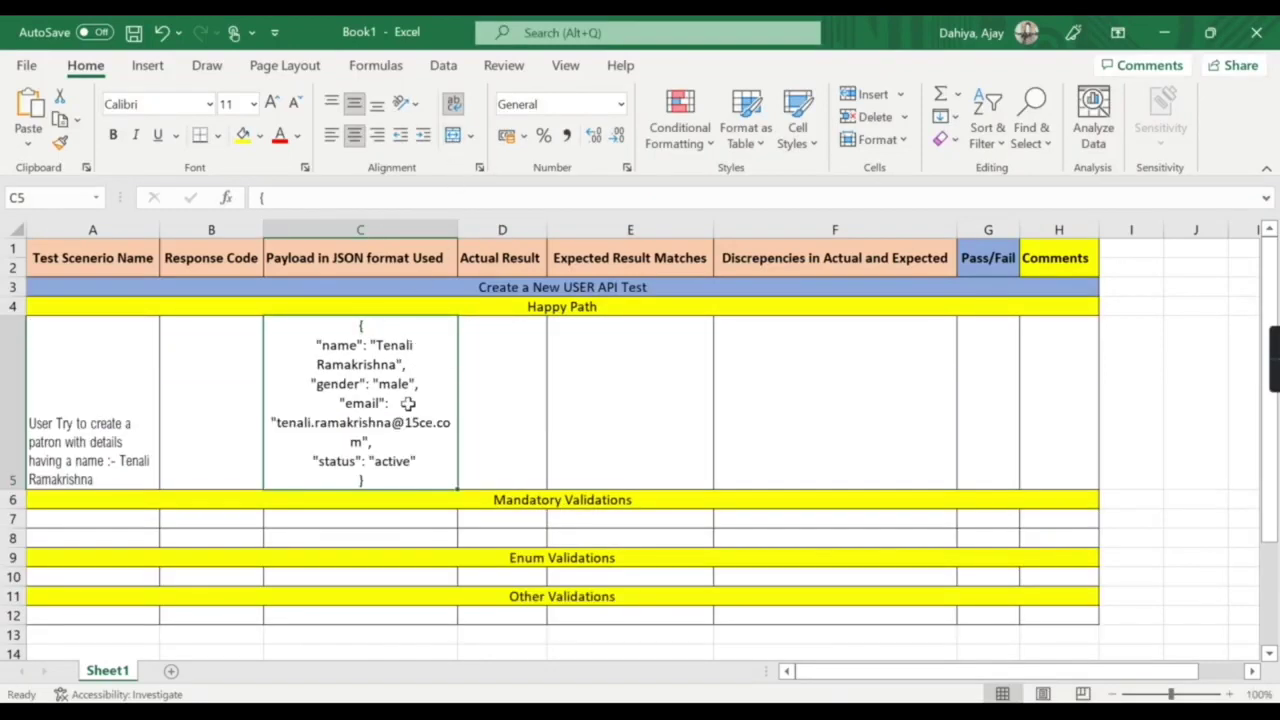
{"action": "left_click", "coordinate": [496, 350]}
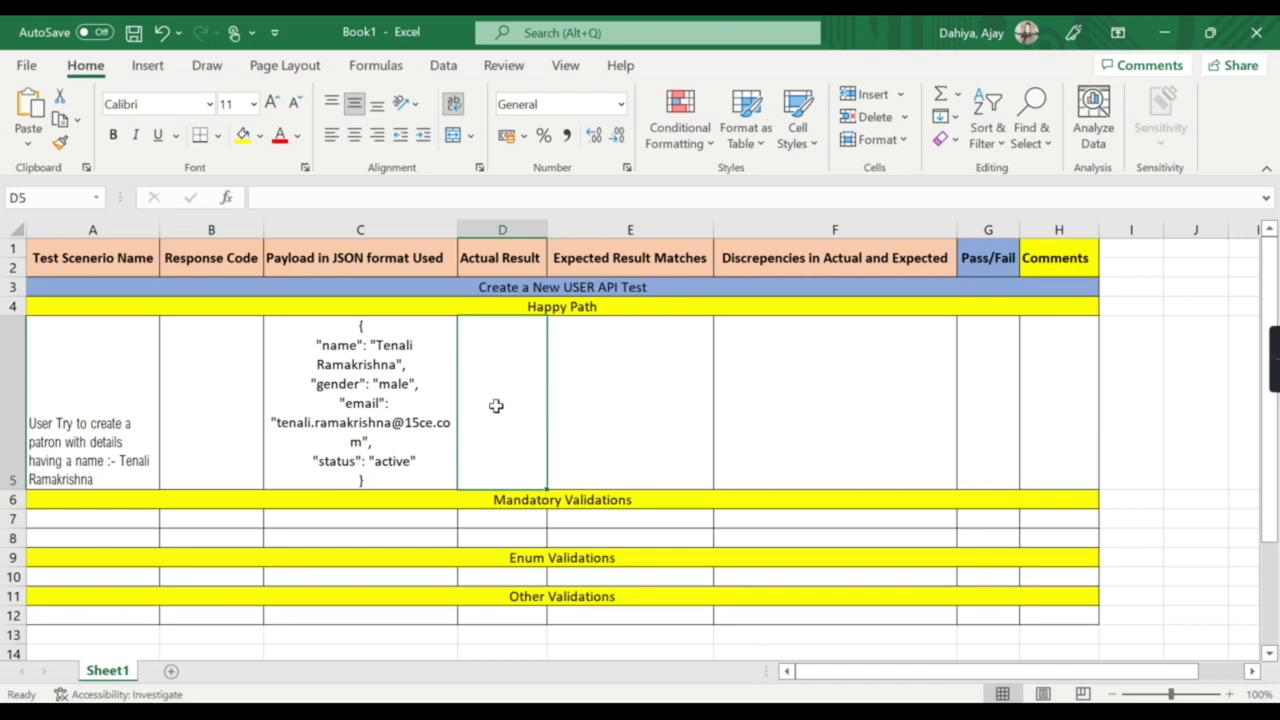
{"action": "type", "text": "{"}
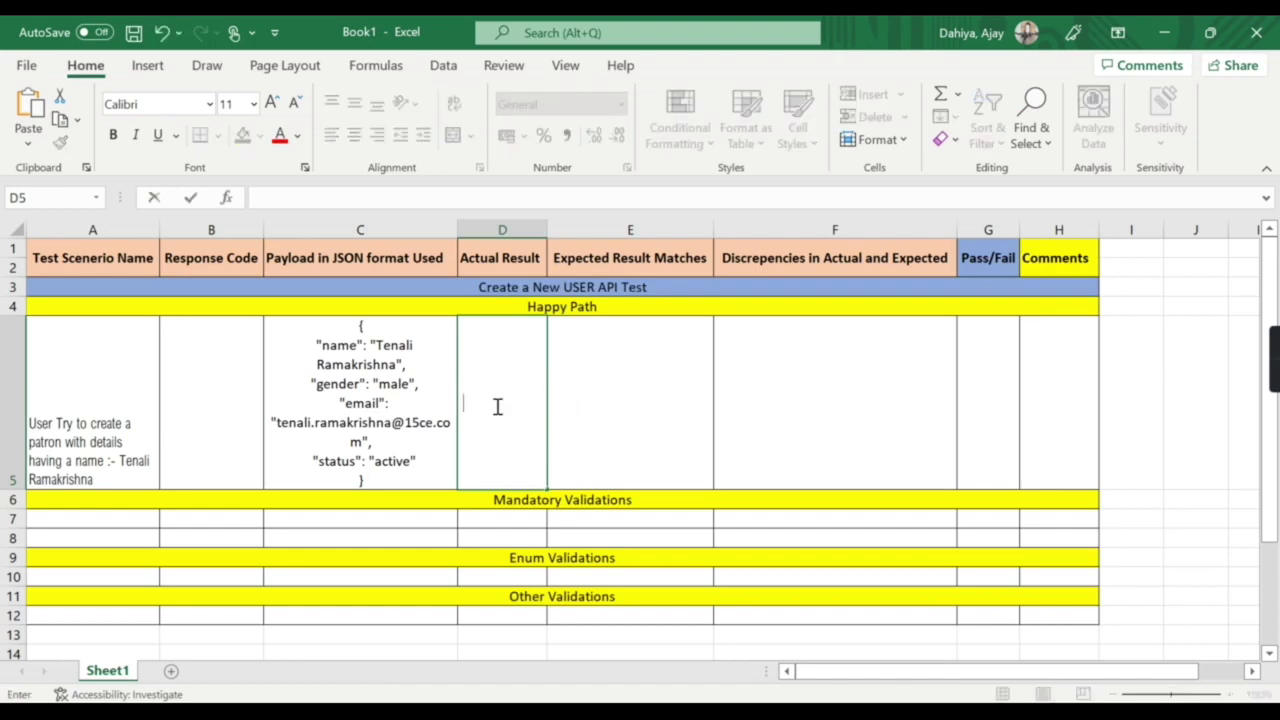
{"action": "type", "text": "} {} {} {} {}"}
{"action": "key", "text": "Left"}
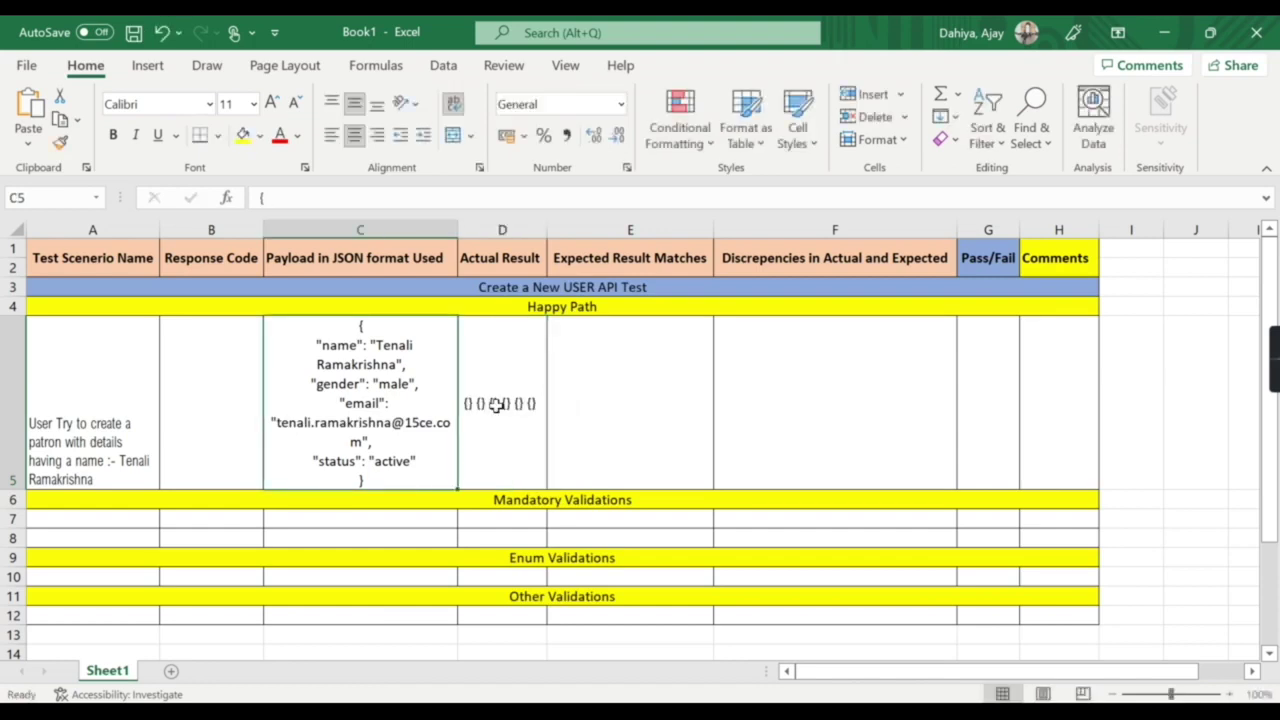
Enter "{ ABC}" as the Happy Path actual result in D5
{"action": "left_click", "coordinate": [497, 404]}
{"action": "key", "text": "BackSpace"}
{"action": "type", "text": "{A}BC"}
{"action": "key", "text": "ctrl+Return"}
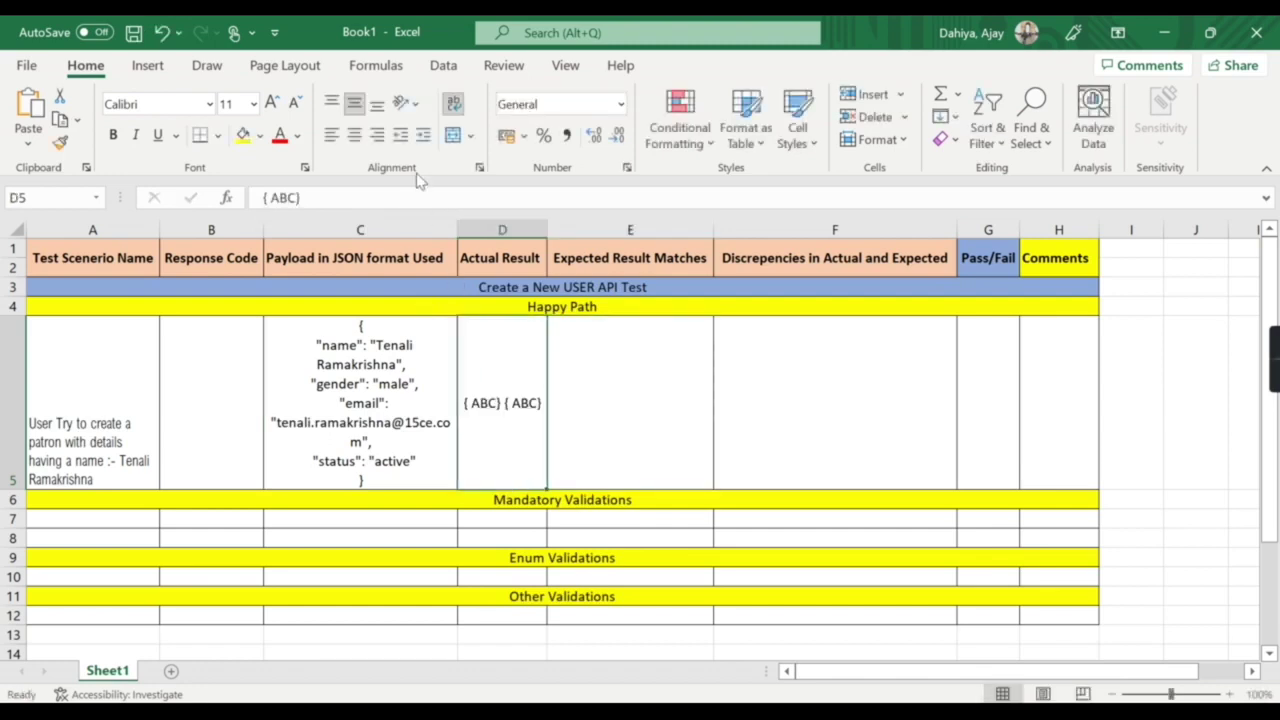
Enter "{ ABX}" as the Happy Path expected result in E5 and compare it with the actual result in D5
{"action": "left_click", "coordinate": [628, 395]}
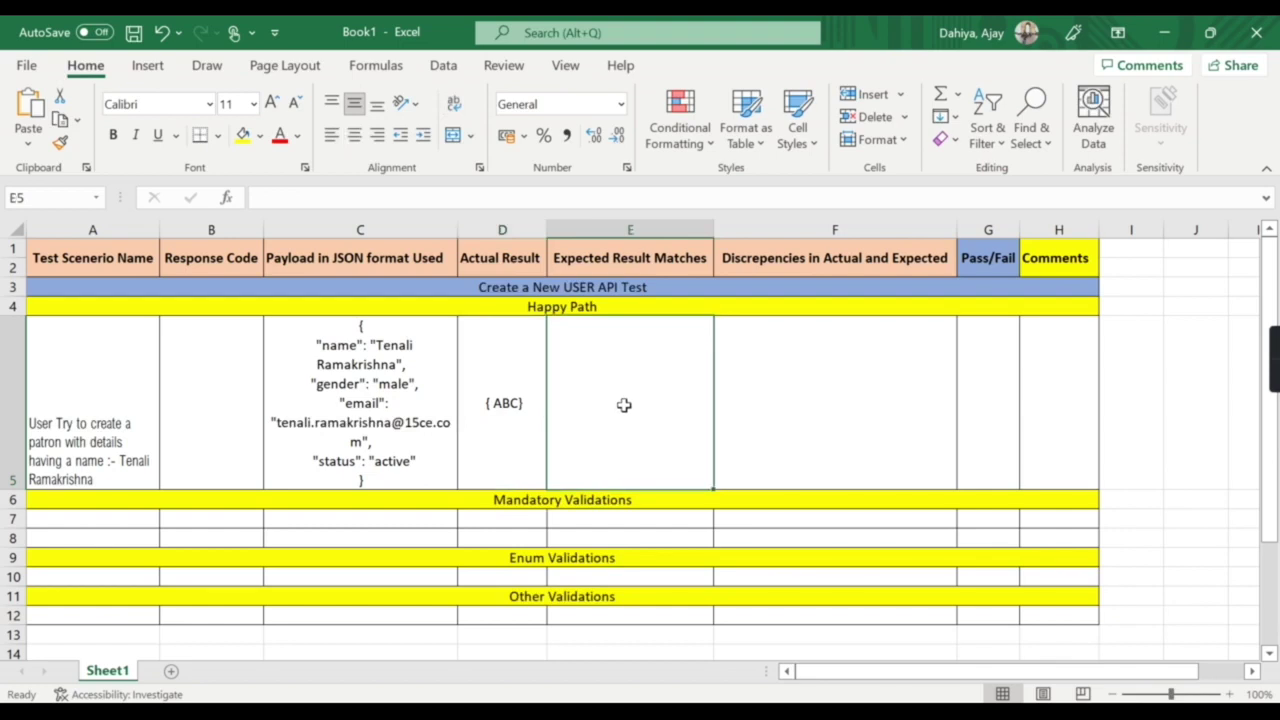
{"action": "type", "text": "{ AB"}
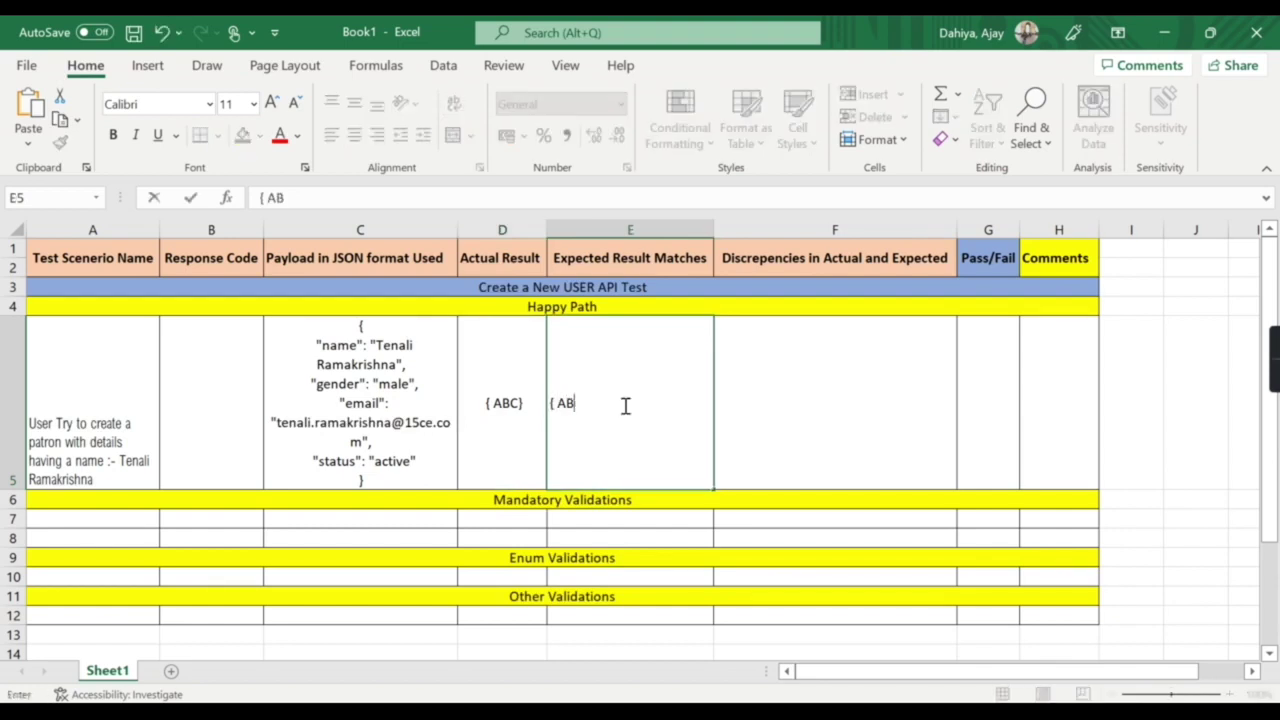
{"action": "type", "text": "X}"}
{"action": "left_click", "coordinate": [809, 417]}
{"action": "left_click", "coordinate": [497, 416]}
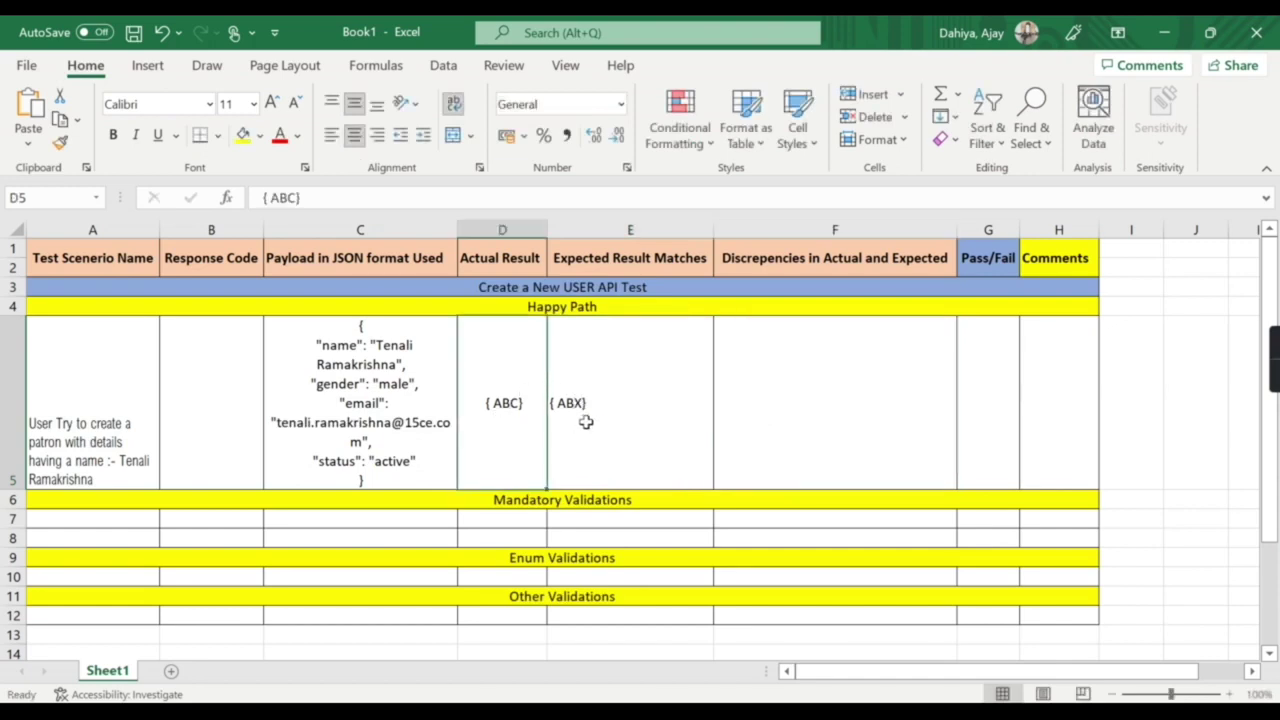
{"action": "left_click", "coordinate": [607, 416]}
{"action": "left_click", "coordinate": [640, 397]}
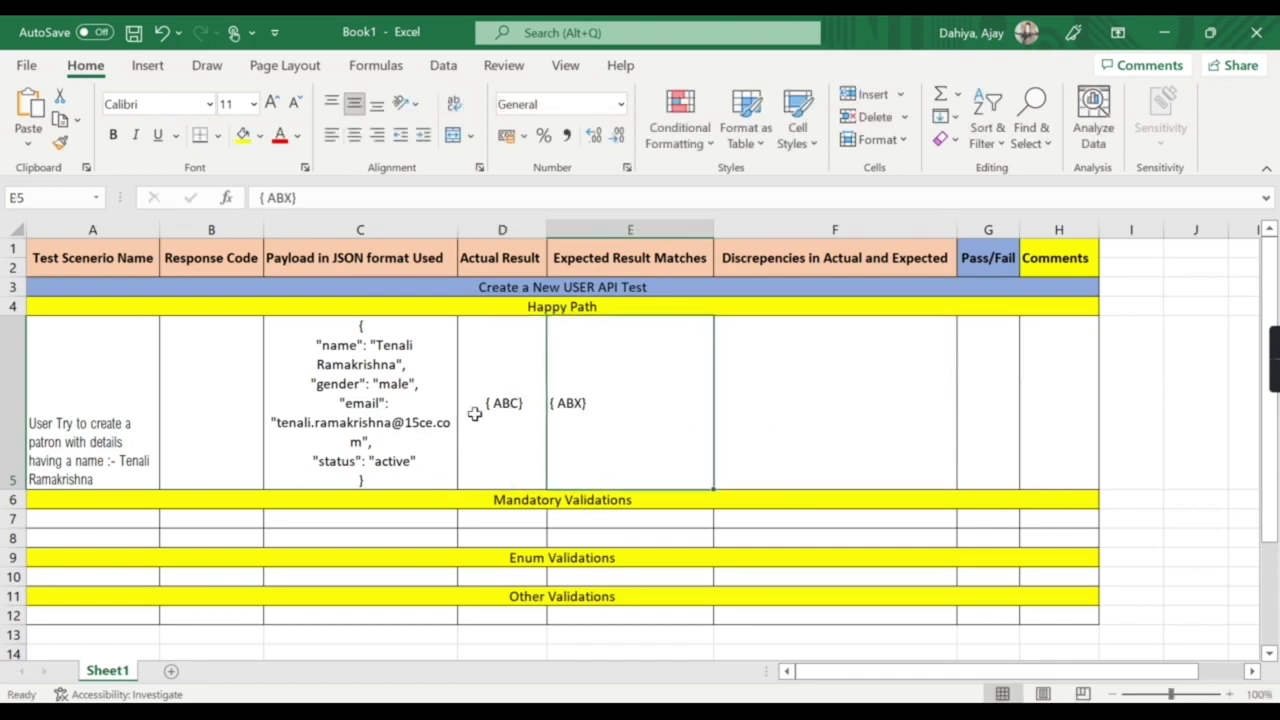
{"action": "left_click", "coordinate": [497, 400]}
{"action": "left_click", "coordinate": [575, 400]}
Record "Last Value is not matching" as the Happy Path discrepancy in F5 and "Fail" as the verdict in G5
{"action": "left_click", "coordinate": [838, 378]}
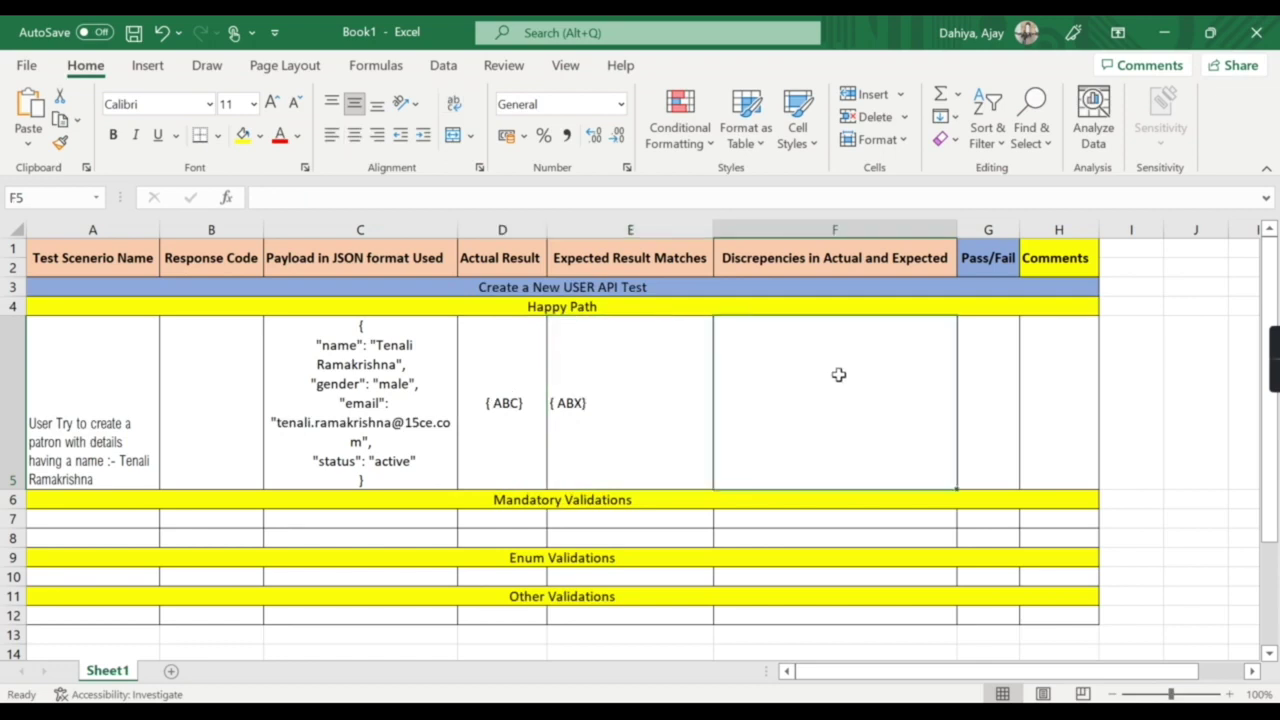
{"action": "double_click", "coordinate": [759, 401]}
{"action": "type", "text": "Last"}
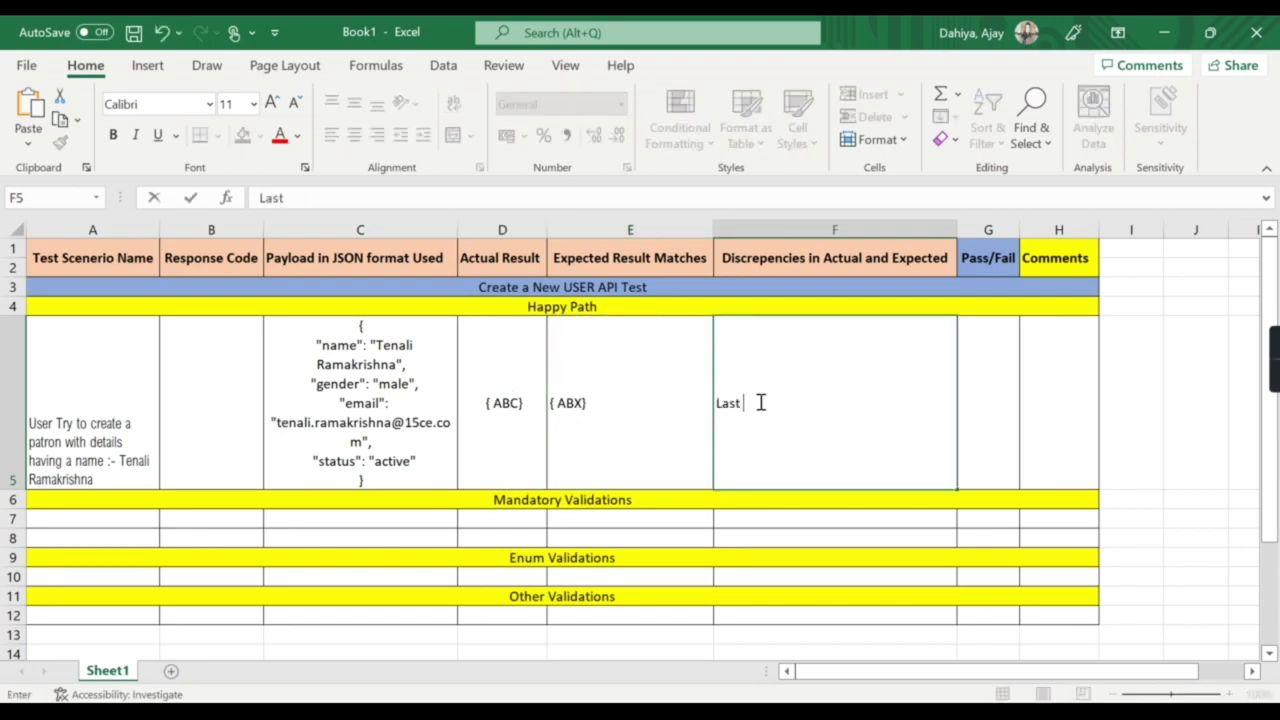
{"action": "type", "text": " Value is not matching"}
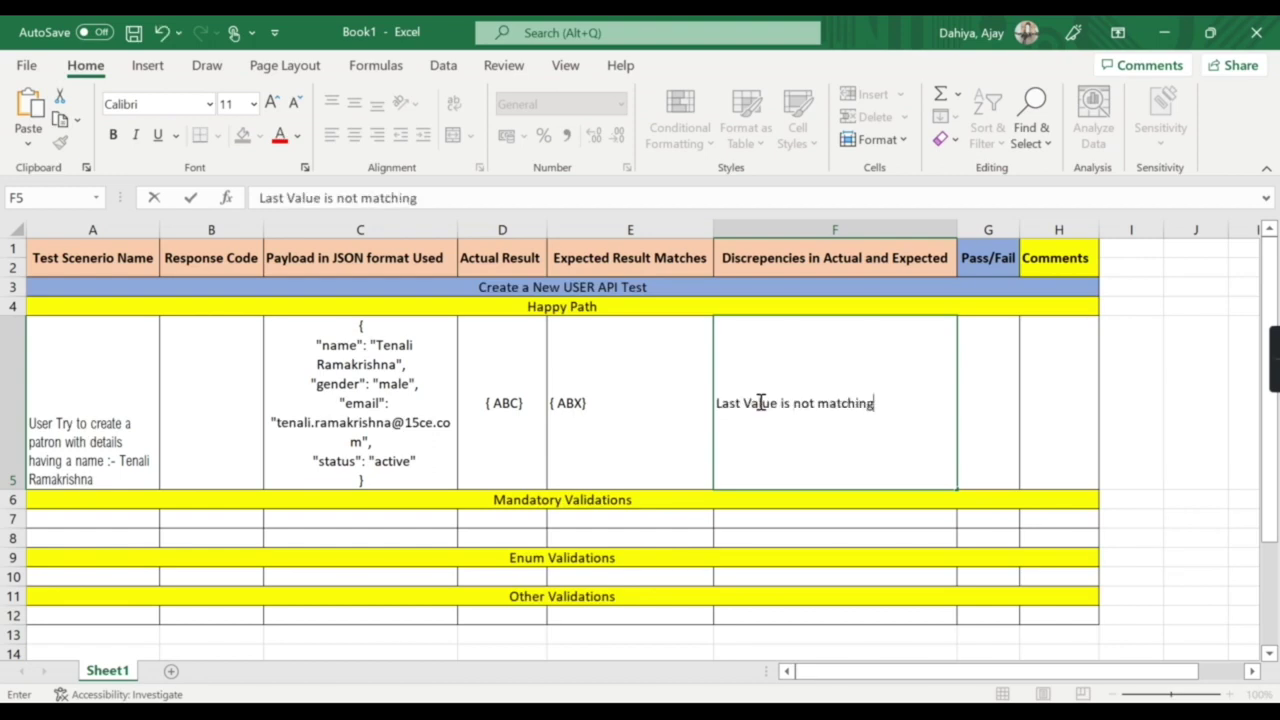
{"action": "left_click", "coordinate": [993, 370]}
{"action": "type", "text": "F"}
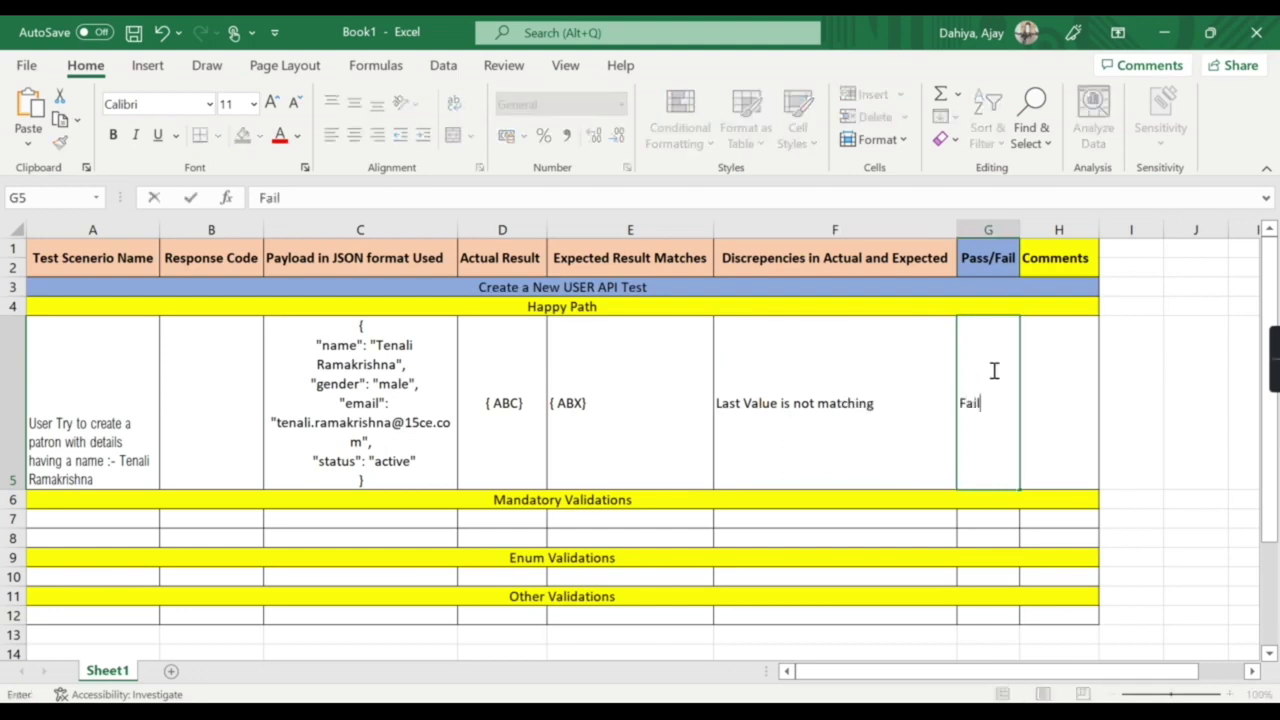
{"action": "type", "text": "ail"}
{"action": "key", "text": "Return"}
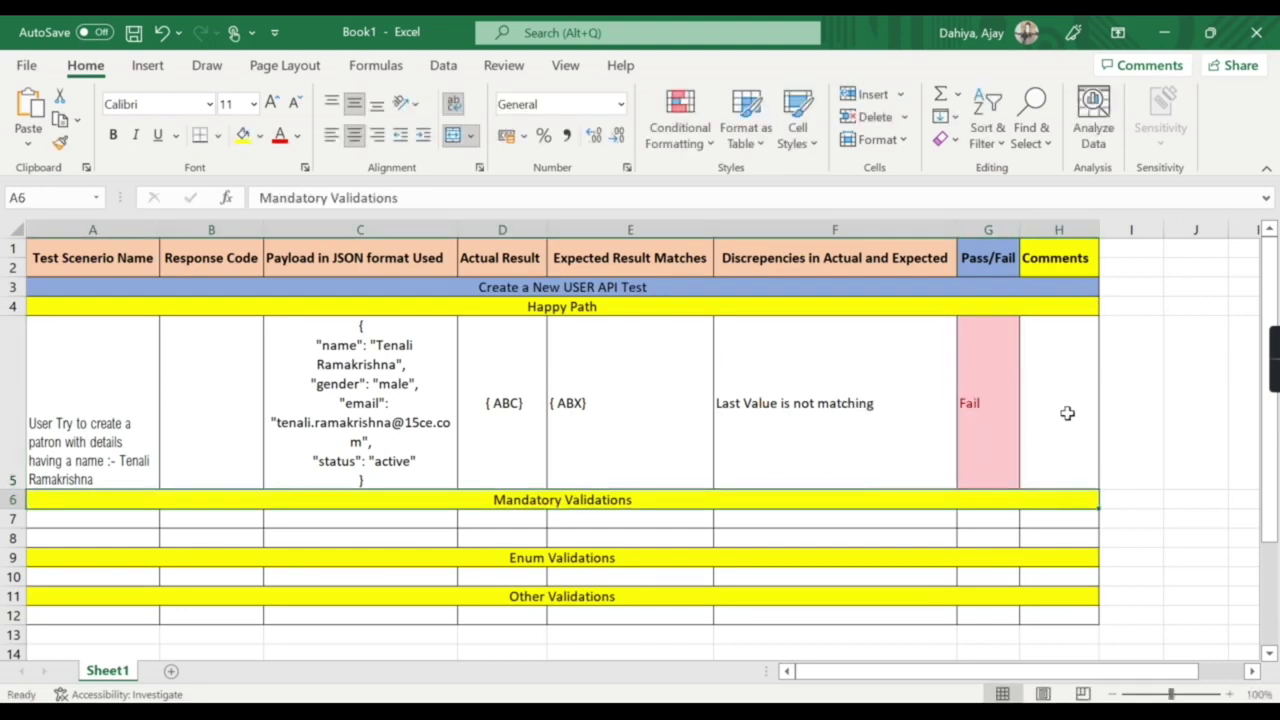
Change the Happy Path expected result in E5 to "{ ABC}"
{"action": "double_click", "coordinate": [600, 413]}
{"action": "left_click", "coordinate": [290, 203]}
{"action": "key", "text": "BackSpace"}
{"action": "type", "text": "C"}
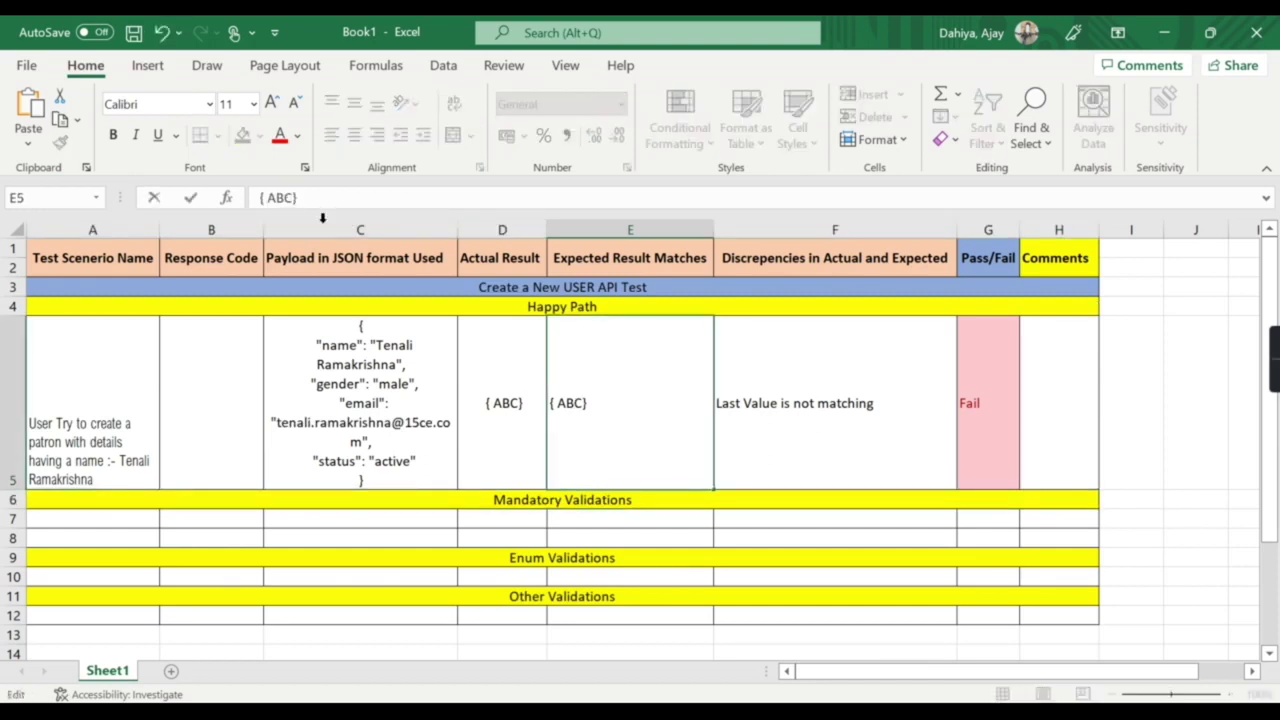
Replace the discrepancy text in F5 with "Not Applicable"
{"action": "left_click", "coordinate": [846, 390]}
{"action": "double_click", "coordinate": [774, 405]}
{"action": "key", "text": "ctrl+a"}
{"action": "key", "text": "BackSpace"}
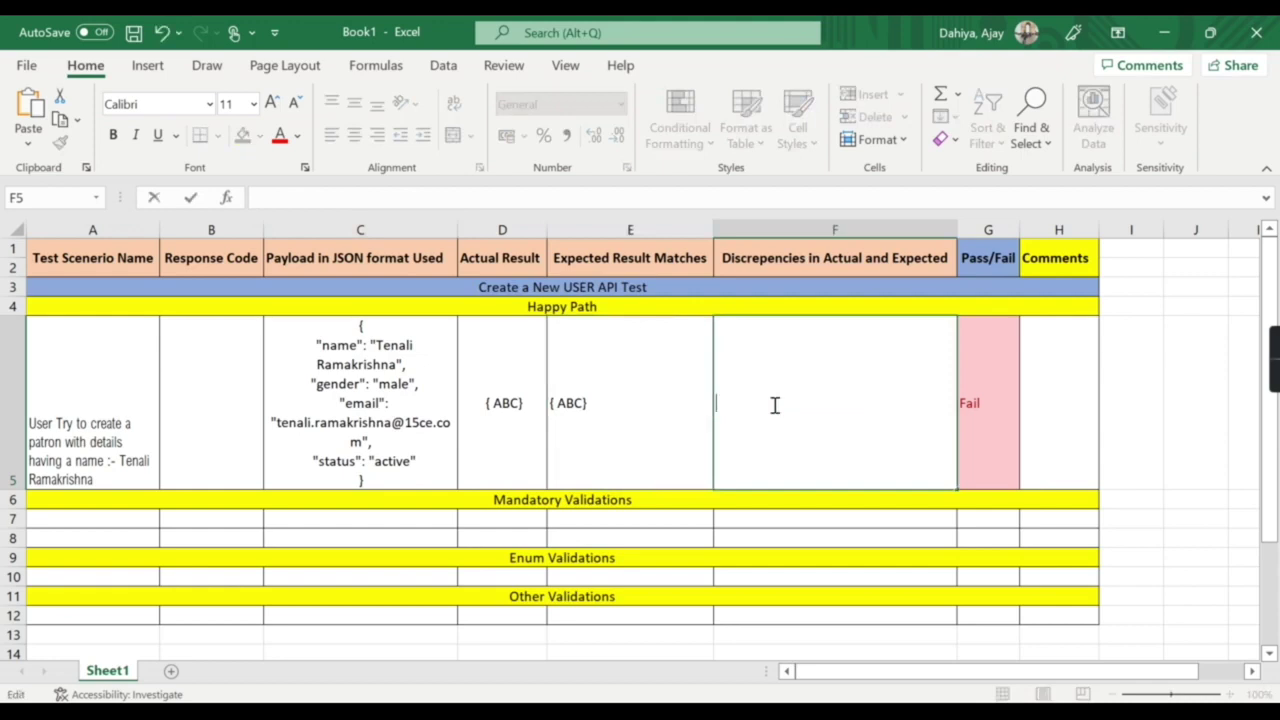
{"action": "type", "text": "Not Applicable"}
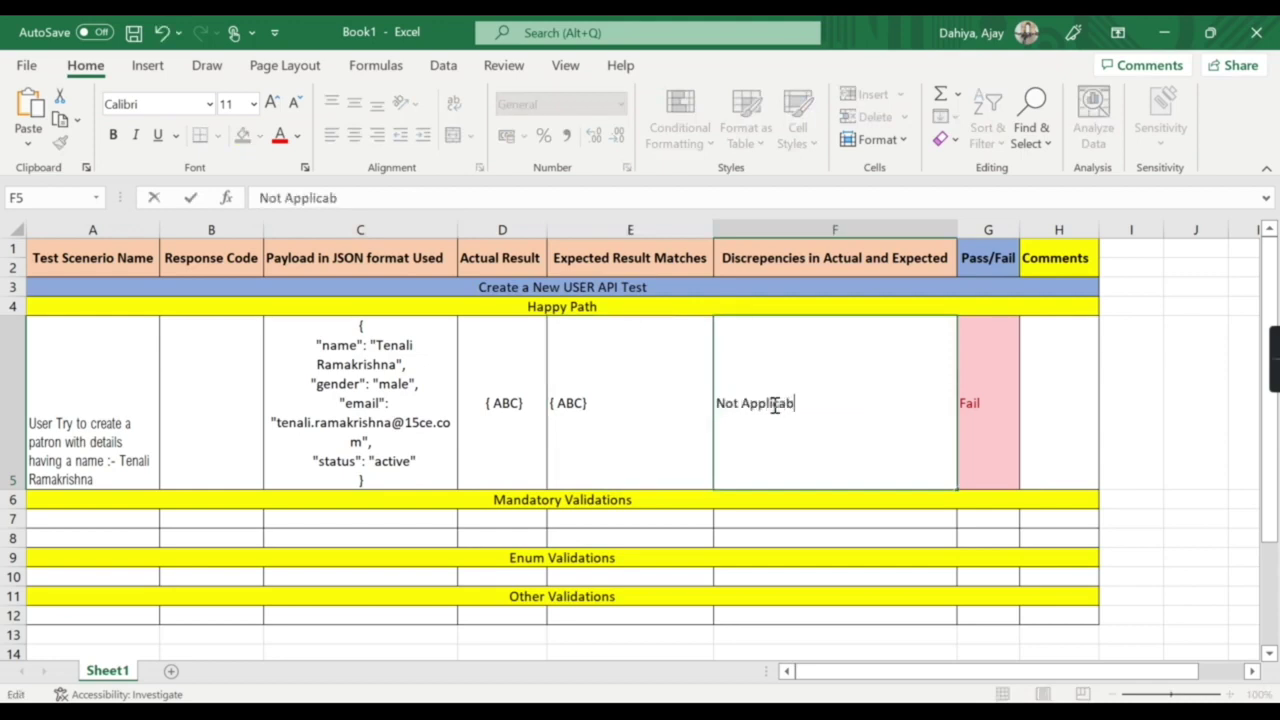
{"action": "left_click", "coordinate": [1022, 398]}
{"action": "left_click", "coordinate": [946, 380]}
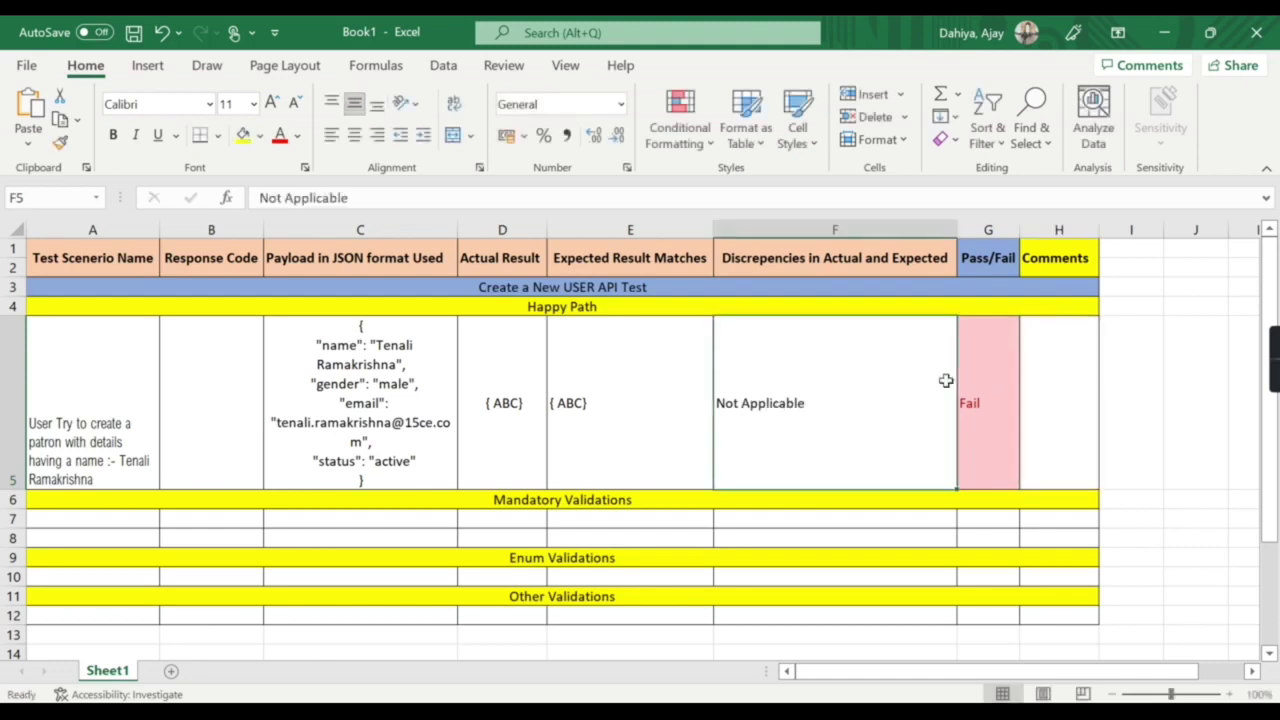
Change the Happy Path verdict in G5 from a fail to a pass
{"action": "left_click", "coordinate": [997, 380]}
{"action": "type", "text": "P"}
{"action": "key", "text": "Return"}
{"action": "left_click", "coordinate": [997, 380]}
{"action": "left_click_drag", "start_coordinate": [296, 198], "coordinate": [285, 198]}
{"action": "key", "text": "BackSpace"}
{"action": "key", "text": "Return"}
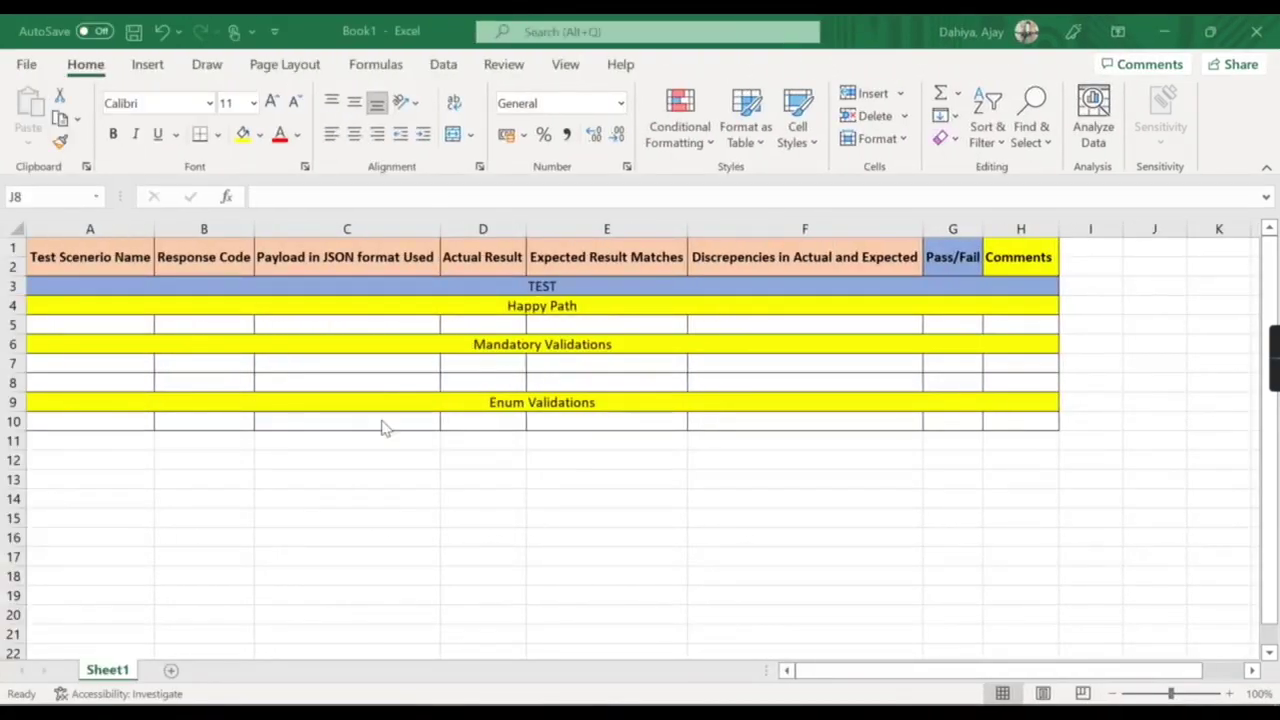
Switch to Notepad and put the quoted full name back as the name value in the JSON body
{"action": "left_click", "coordinate": [96, 359]}
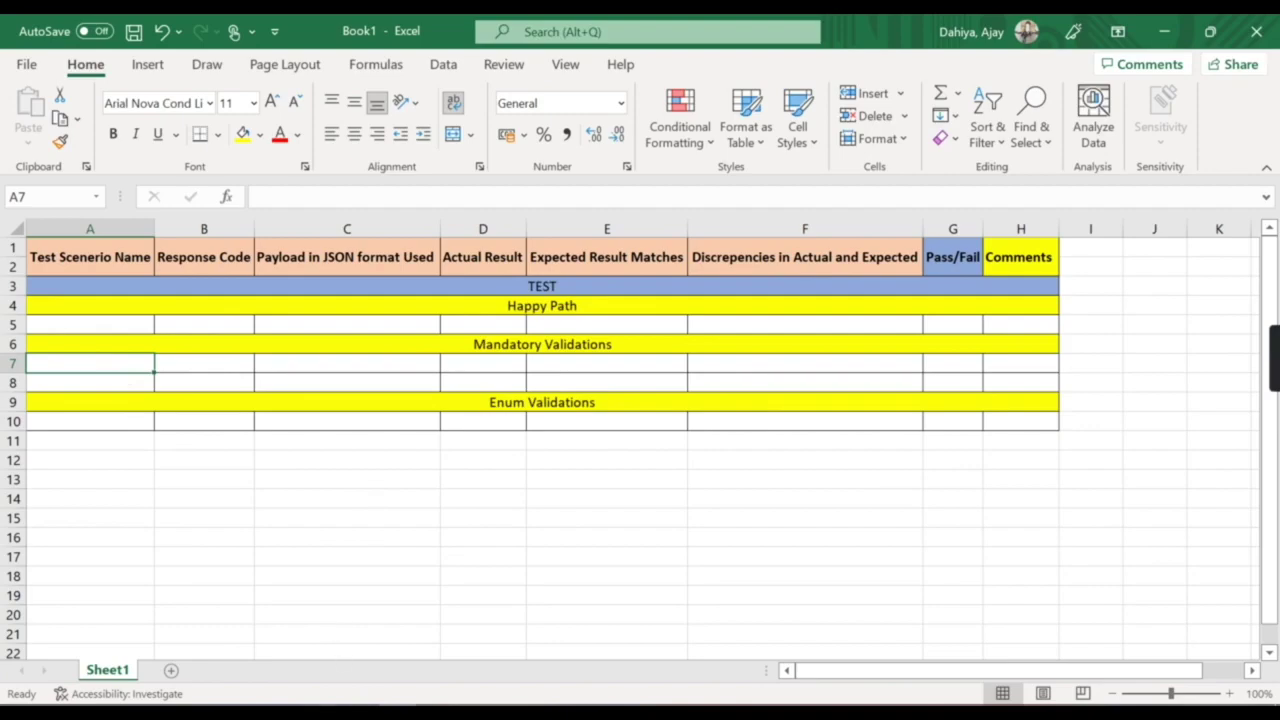
{"action": "key", "text": "alt+Tab"}
{"action": "left_click", "coordinate": [123, 206]}
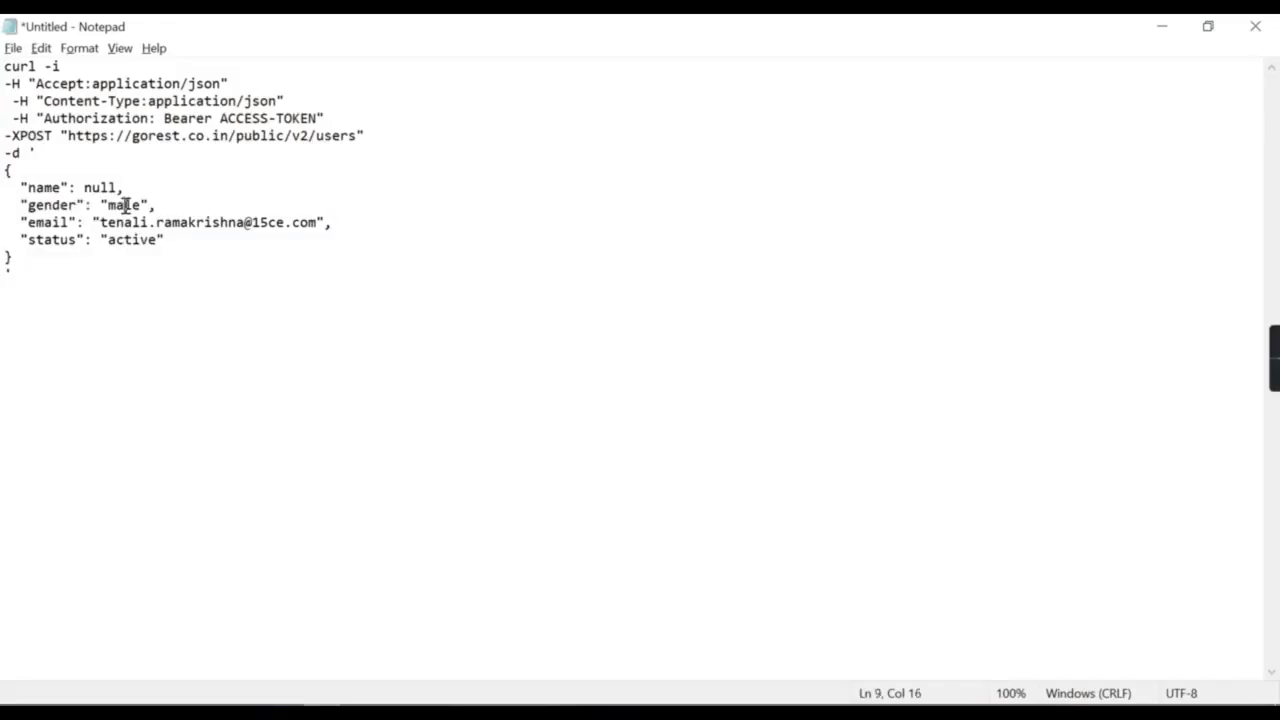
{"action": "double_click", "coordinate": [101, 187]}
{"action": "type", "text": "\"Tenali Ramakrishna\""}
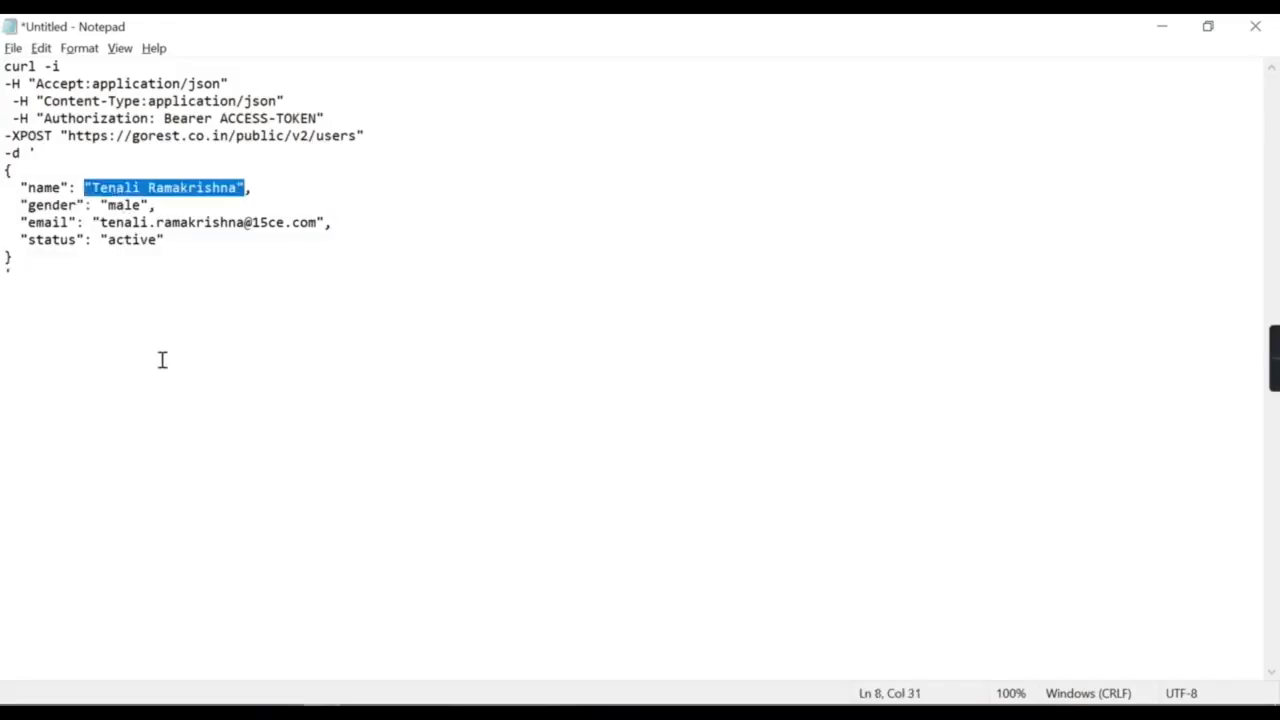
{"action": "left_click", "coordinate": [186, 300]}
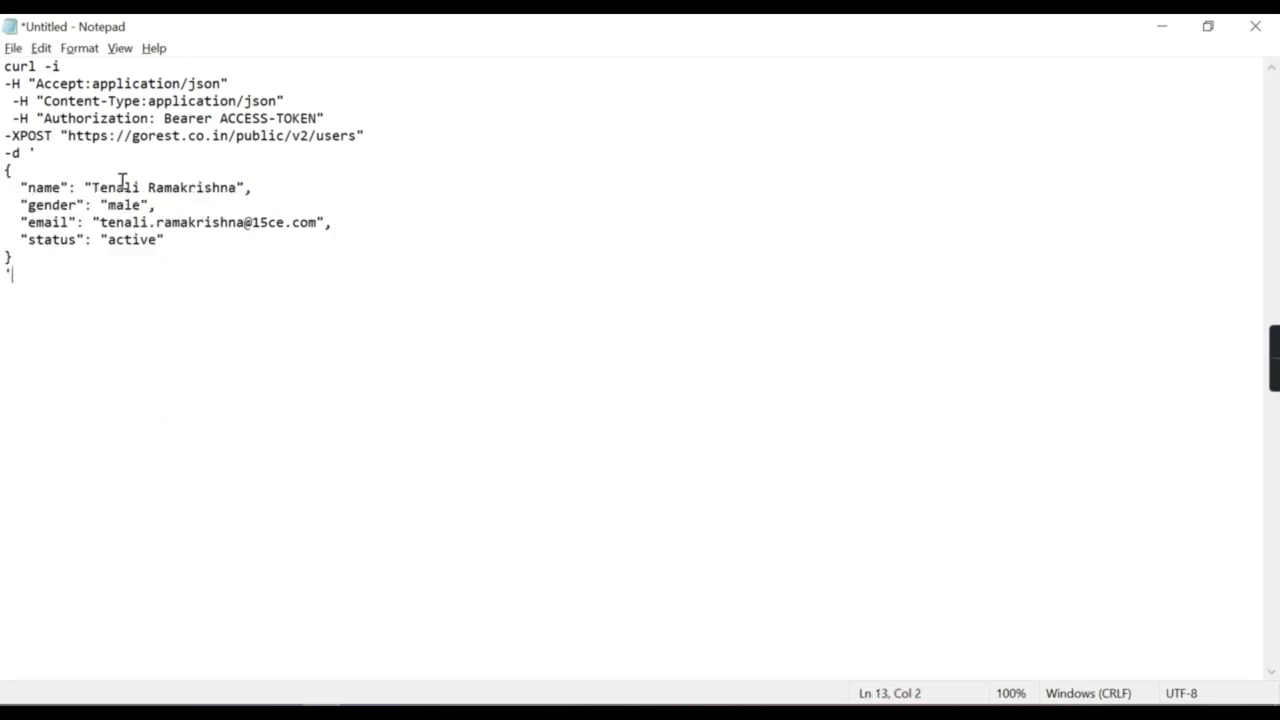
Replace the quoted name value in the Notepad JSON body with null, keeping the trailing comma
{"action": "left_click_drag", "start_coordinate": [86, 187], "coordinate": [245, 185]}
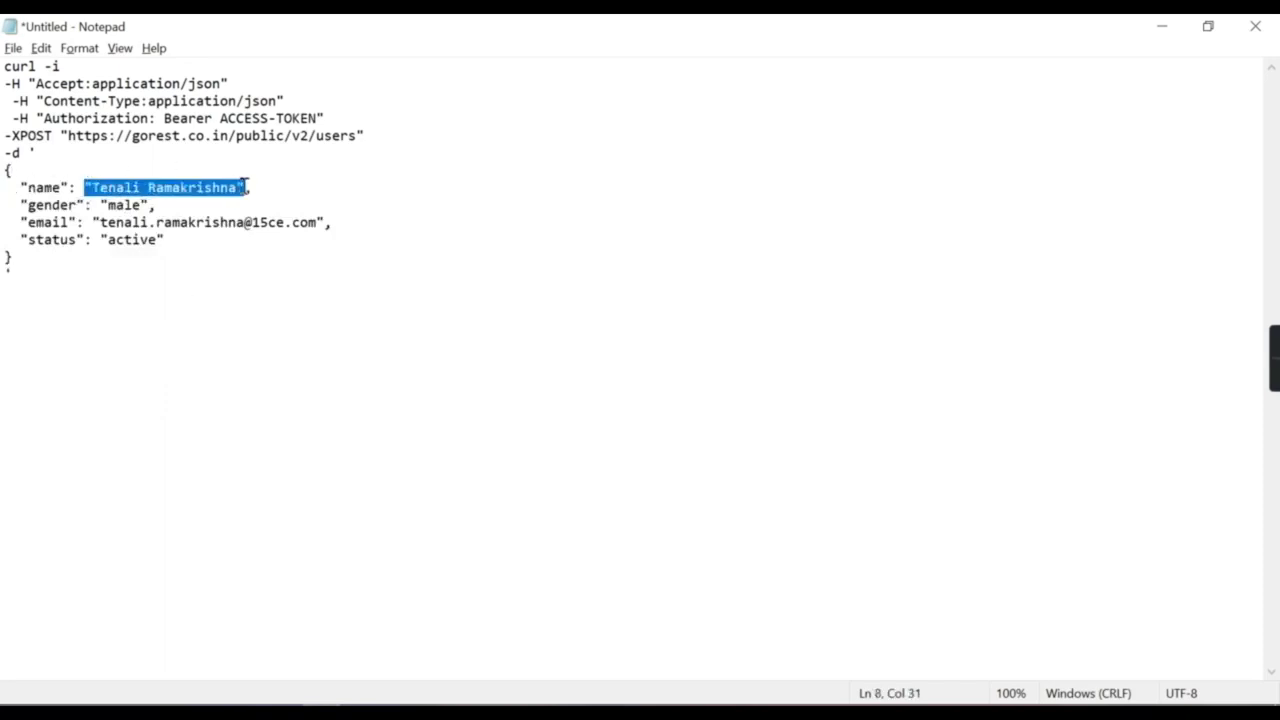
{"action": "type", "text": "Null,"}
{"action": "left_click", "coordinate": [92, 187]}
{"action": "key", "text": "BackSpace"}
{"action": "type", "text": "name\": null,"}
Copy the JSON body with the null name from Notepad into the Mandatory Validations payload cell C7 in Excel
{"action": "left_click_drag", "start_coordinate": [14, 257], "coordinate": [4, 170]}
{"action": "key", "text": "ctrl+c"}
{"action": "key", "text": "alt+Tab"}
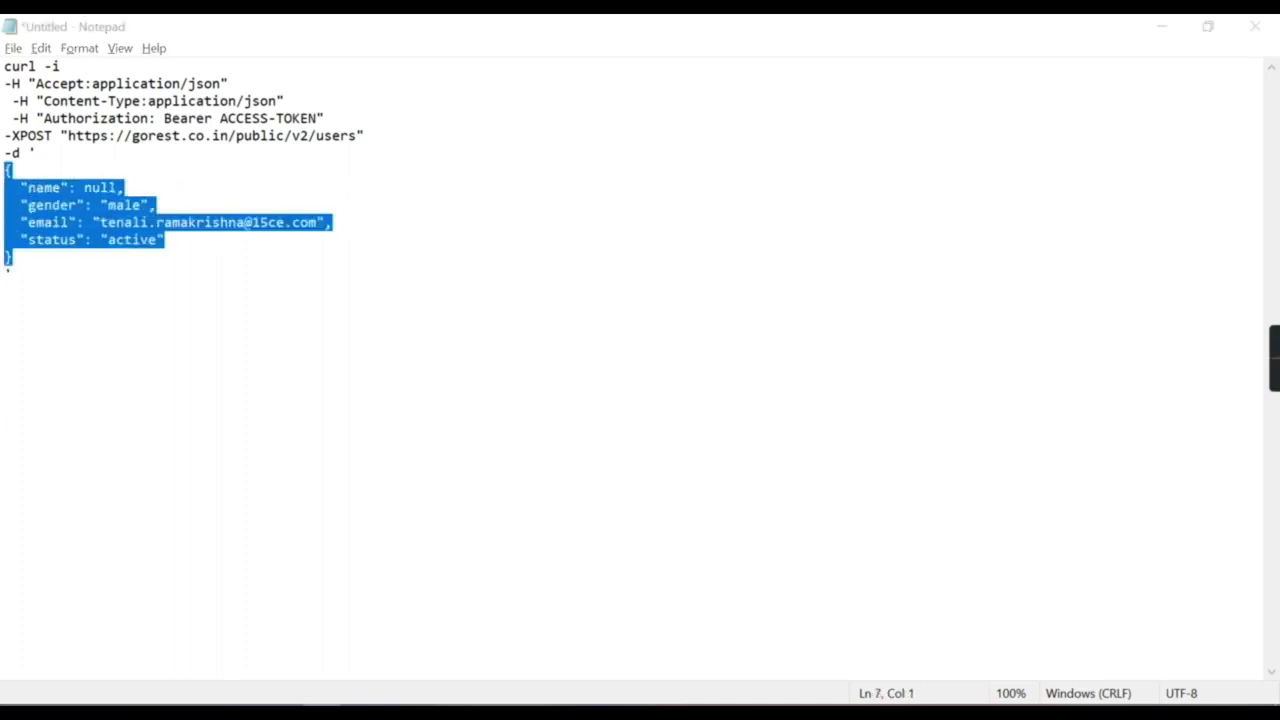
{"action": "left_click", "coordinate": [287, 360]}
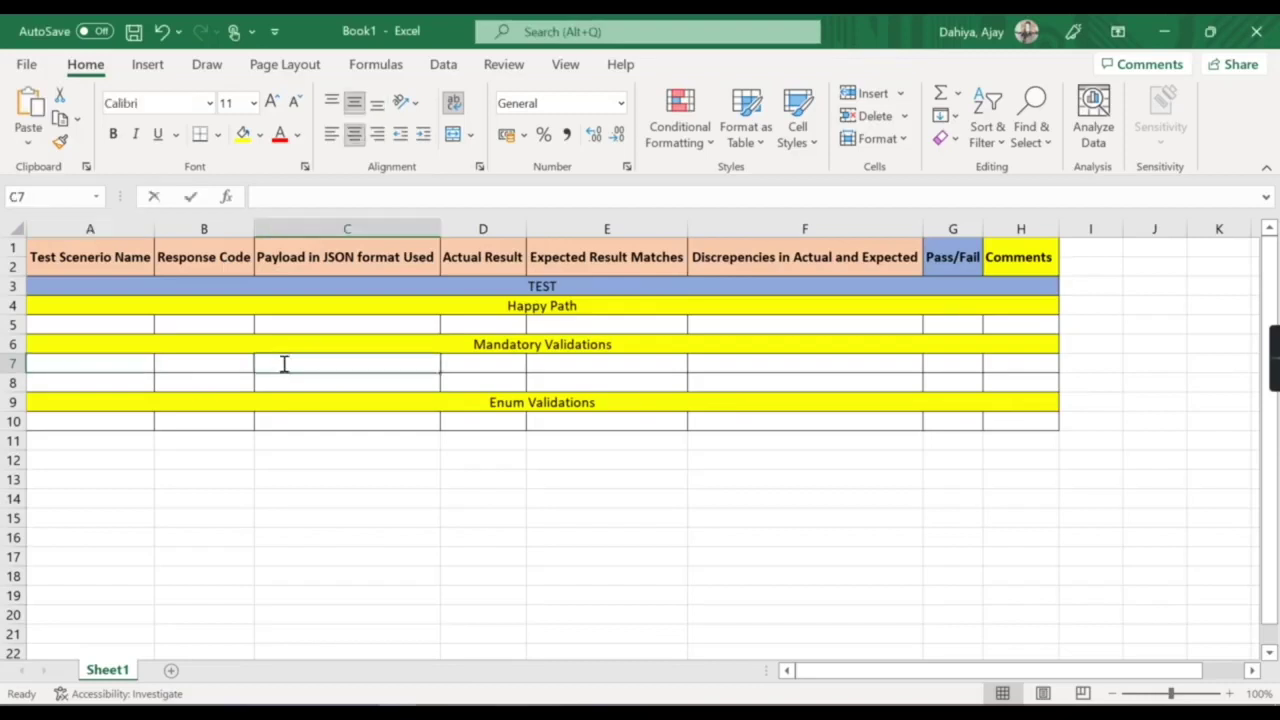
{"action": "double_click", "coordinate": [287, 360]}
{"action": "key", "text": "ctrl+v"}
{"action": "key", "text": "Return"}
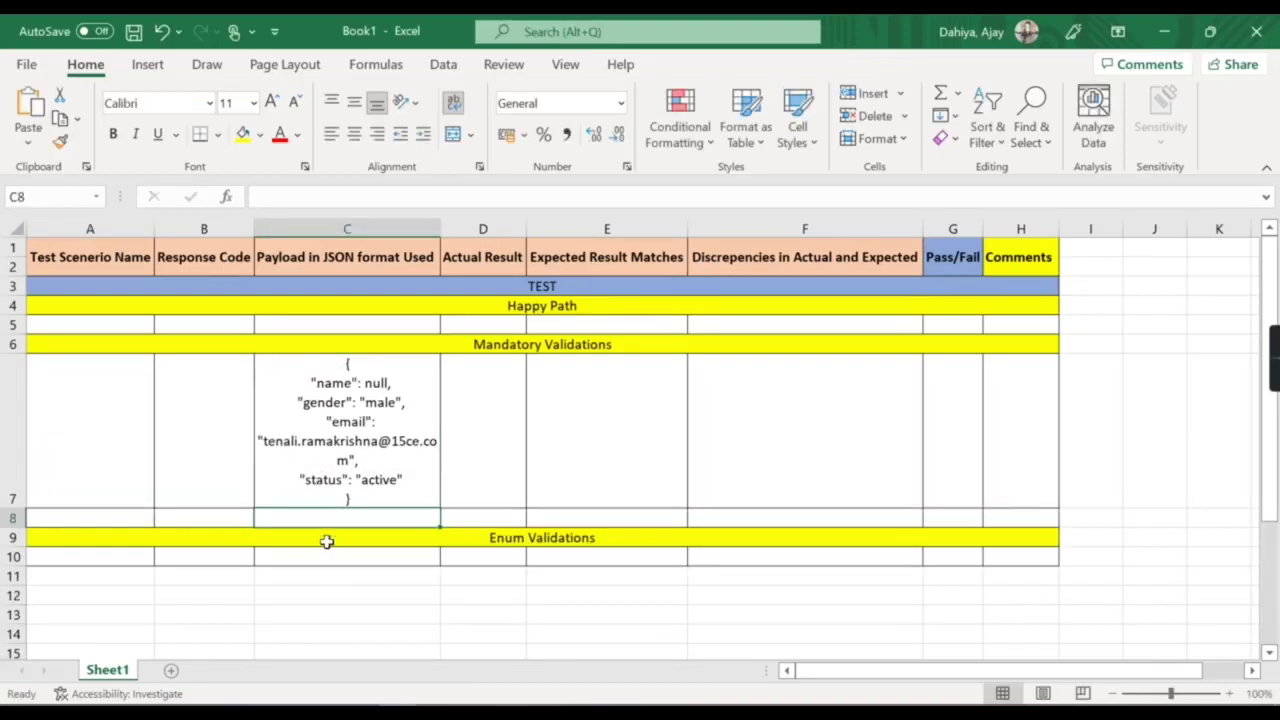
Switch to Notepad and replace the null name value in the JSON body with a quoted test name
{"action": "key", "text": "alt+Tab"}
{"action": "key", "text": "Down"}
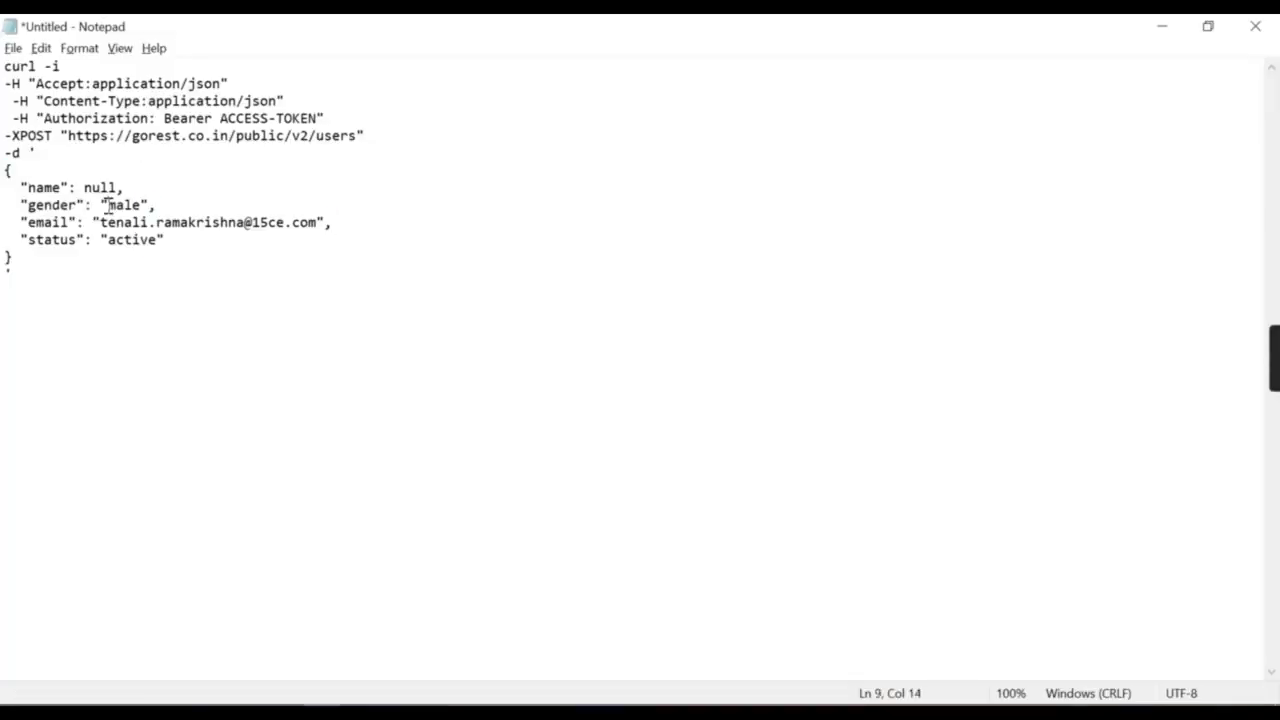
{"action": "key", "text": "shift+Right"}
{"action": "key", "text": "shift+Right"}
{"action": "key", "text": "shift+Right"}
{"action": "key", "text": "shift+Right"}
{"action": "key", "text": "shift+Right"}
{"action": "key", "text": "Left"}
{"action": "key", "text": "BackSpace"}
{"action": "key", "text": "BackSpace"}
{"action": "type", "text": "\"AJAYTEST"}
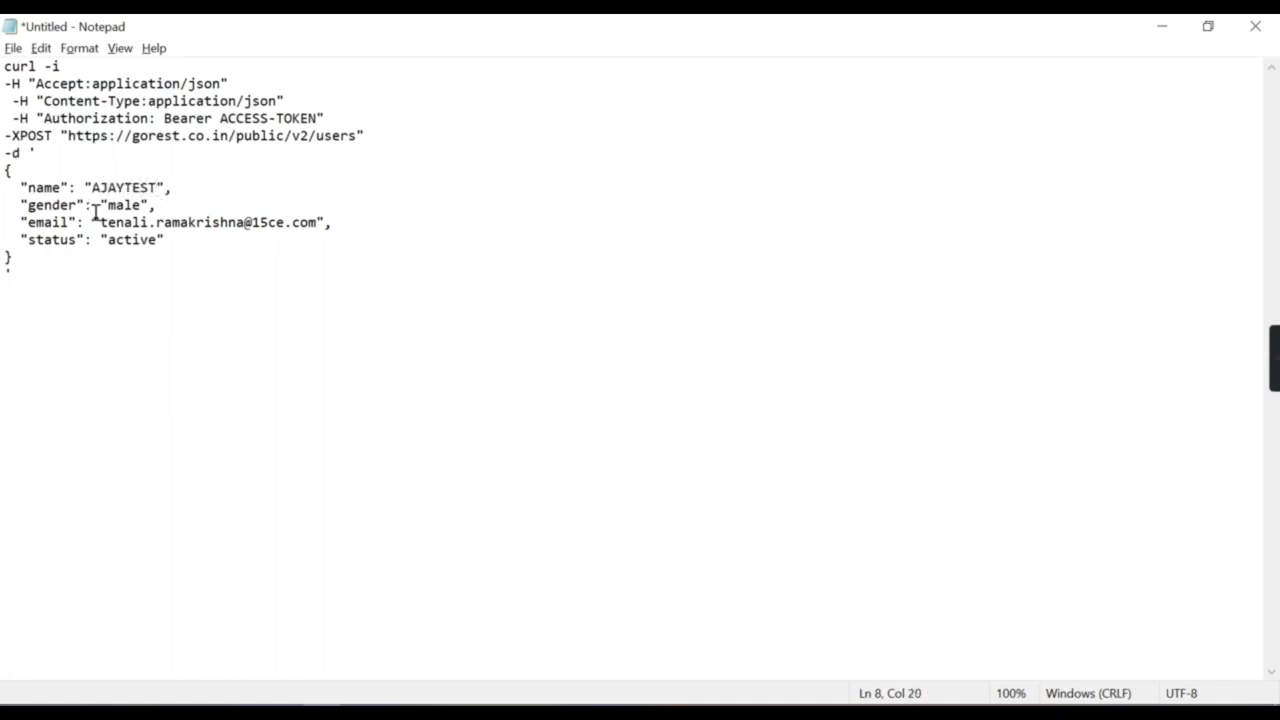
Set the gender value in the JSON body to null
{"action": "left_click_drag", "start_coordinate": [150, 204], "coordinate": [101, 206]}
{"action": "key", "text": "BackSpace"}
{"action": "type", "text": "null"}
Copy the JSON body with the null gender into payload cell C8 in Excel and apply Wrap Text to it
{"action": "left_click_drag", "start_coordinate": [13, 257], "coordinate": [6, 170]}
{"action": "key", "text": "ctrl+c"}
{"action": "key", "text": "alt+Tab"}
{"action": "double_click", "coordinate": [343, 516]}
{"action": "key", "text": "ctrl+v"}
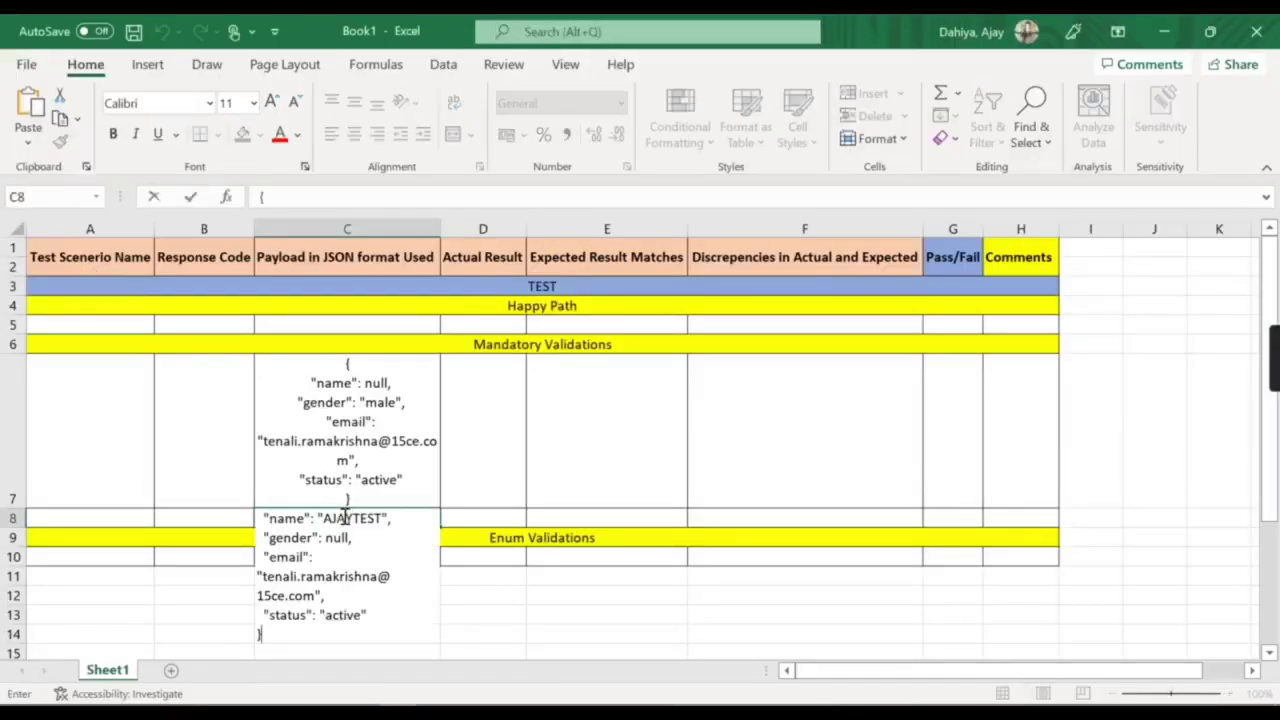
{"action": "key", "text": "Return"}
{"action": "left_click", "coordinate": [412, 518]}
{"action": "left_click", "coordinate": [453, 103]}
{"action": "left_click", "coordinate": [494, 397]}
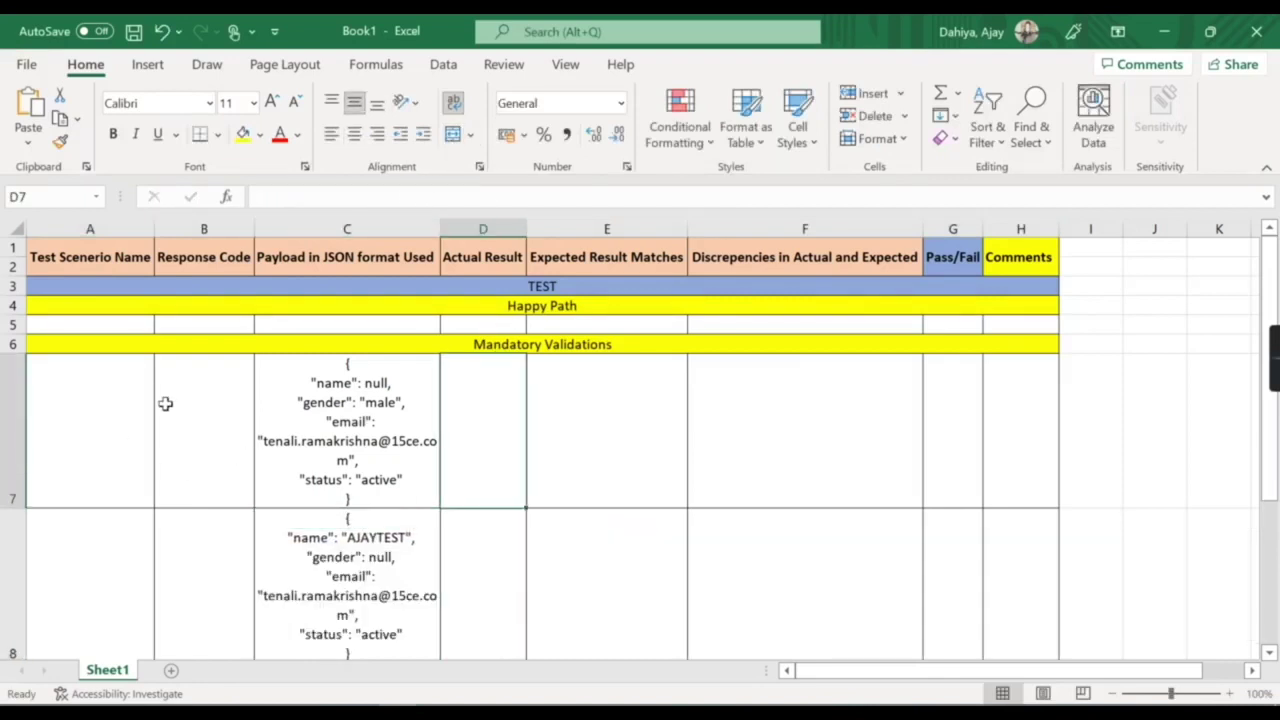
Enter "Verify name Cannot be NULL" as the test scenario name in A7
{"action": "left_click", "coordinate": [85, 424]}
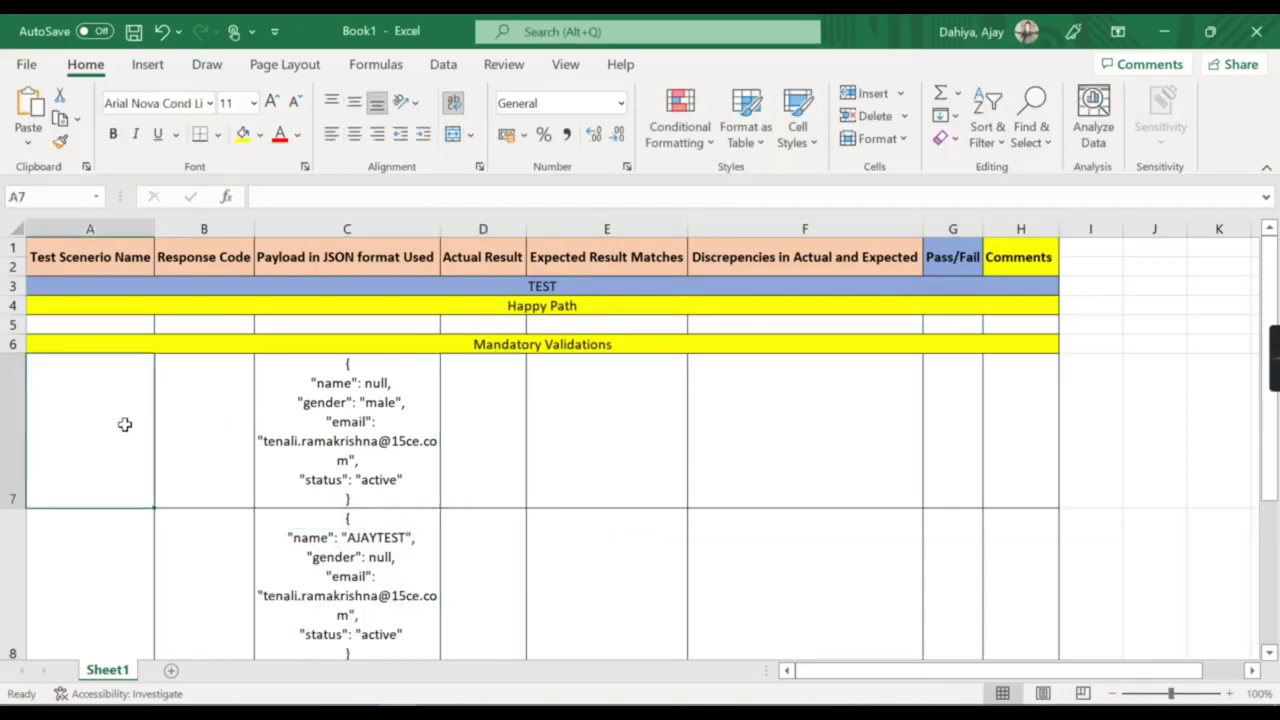
{"action": "type", "text": "Verify "}
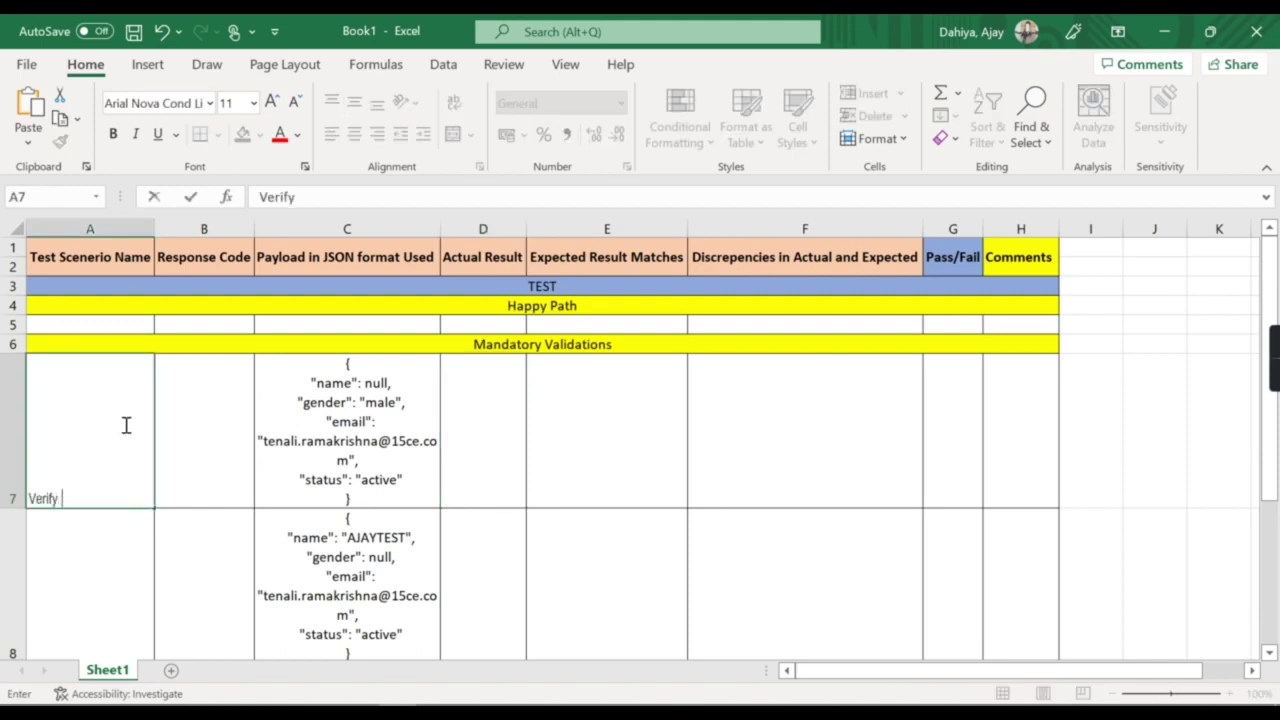
{"action": "type", "text": "name Cannot b"}
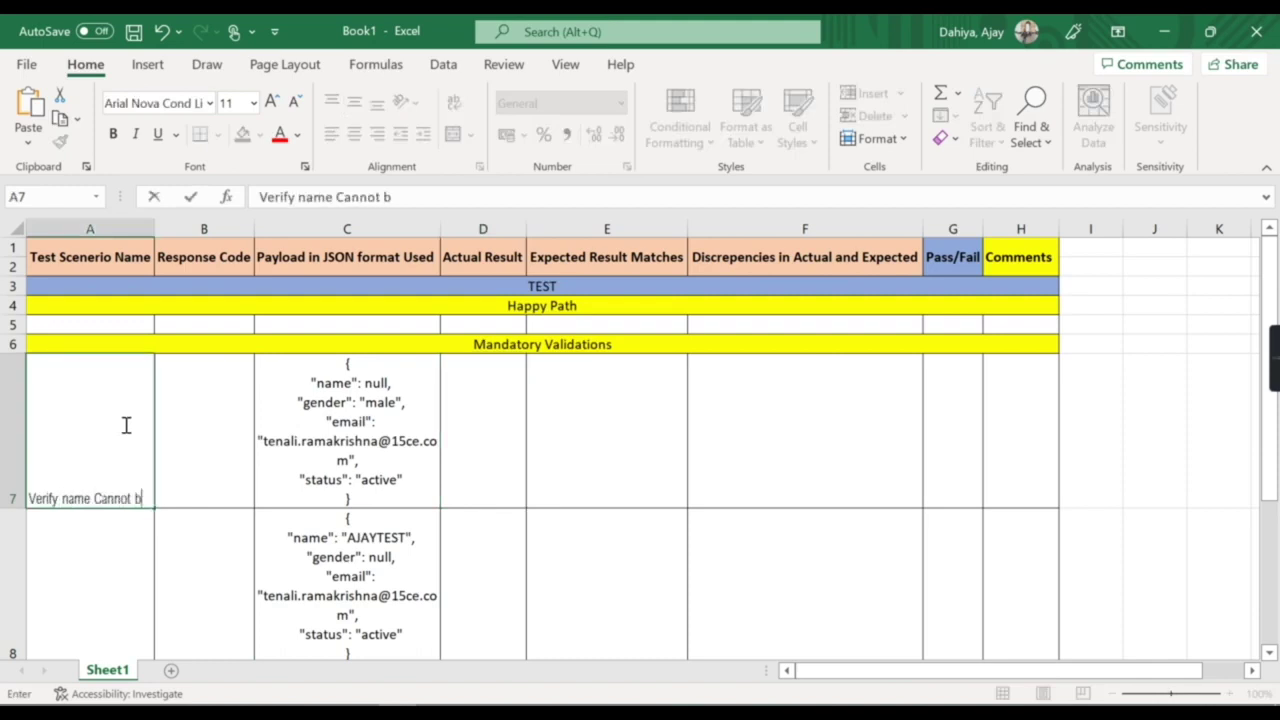
{"action": "type", "text": "e NULL"}
{"action": "key", "text": "Return"}
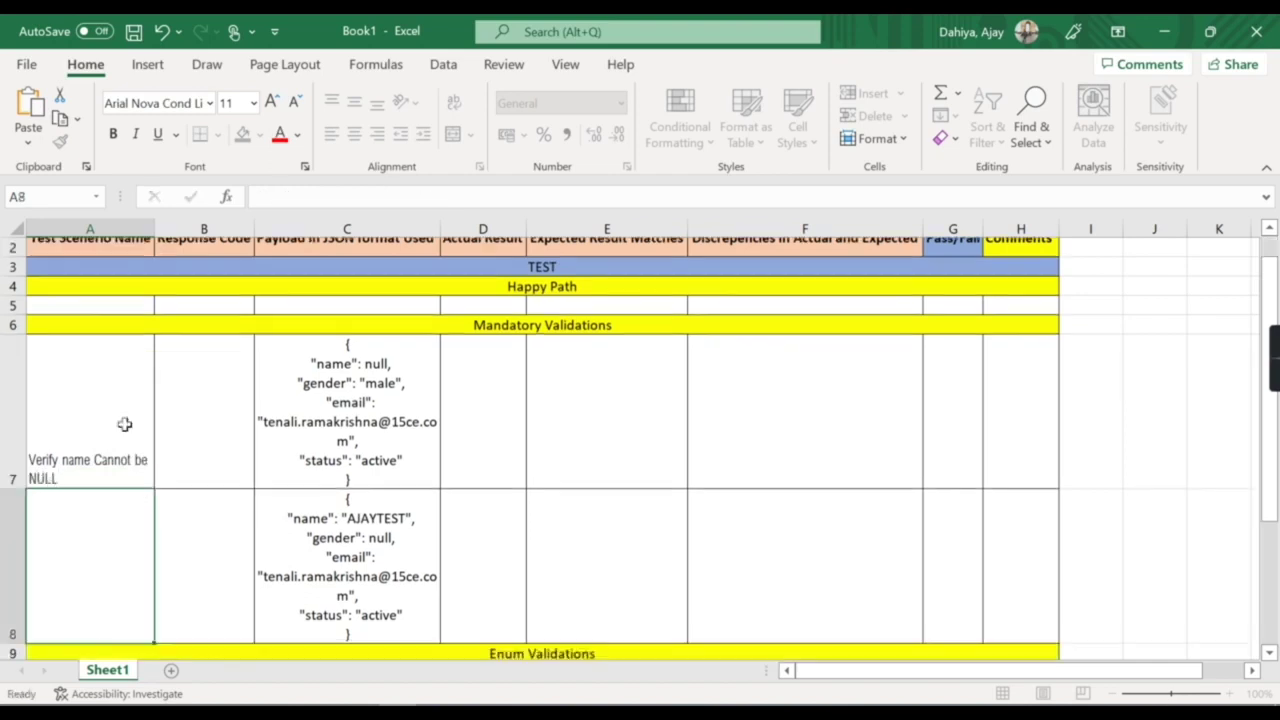
Copy the scenario text from A7 to A8 and reword it to "Verify Gender Cannot be NULL"
{"action": "left_click", "coordinate": [110, 433]}
{"action": "key", "text": "ctrl+c"}
{"action": "left_click", "coordinate": [106, 540]}
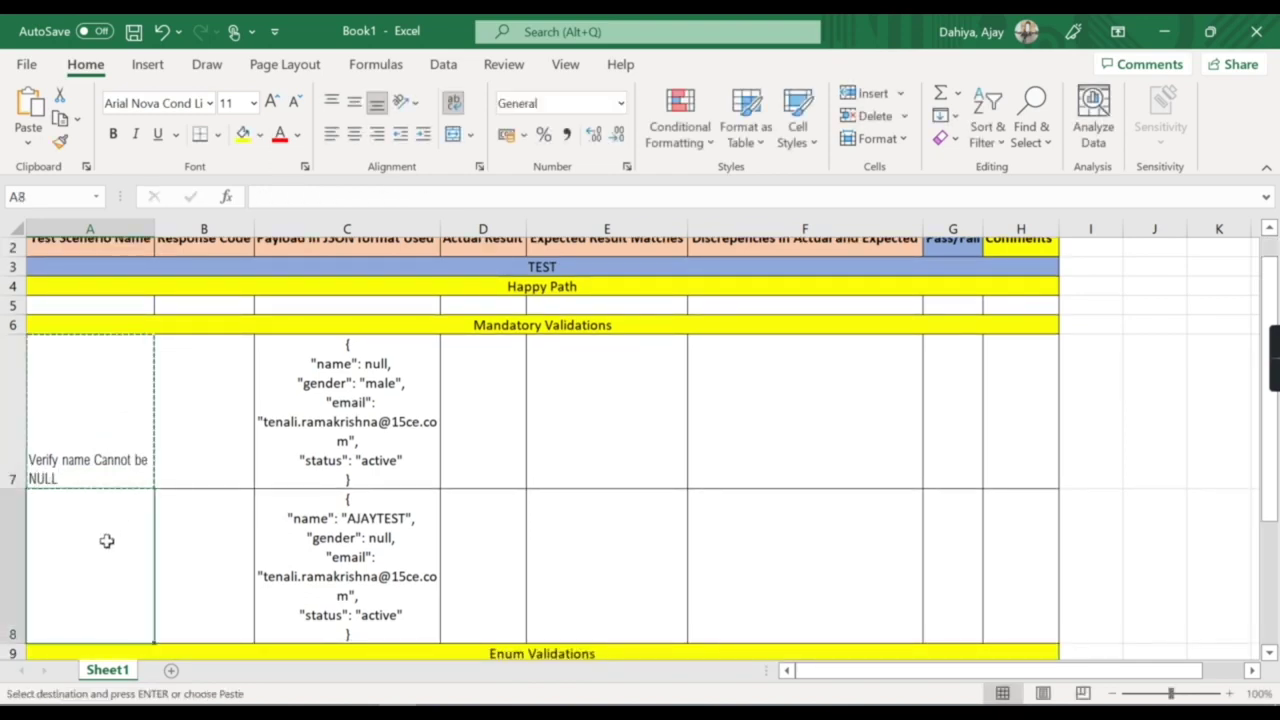
{"action": "key", "text": "ctrl+v"}
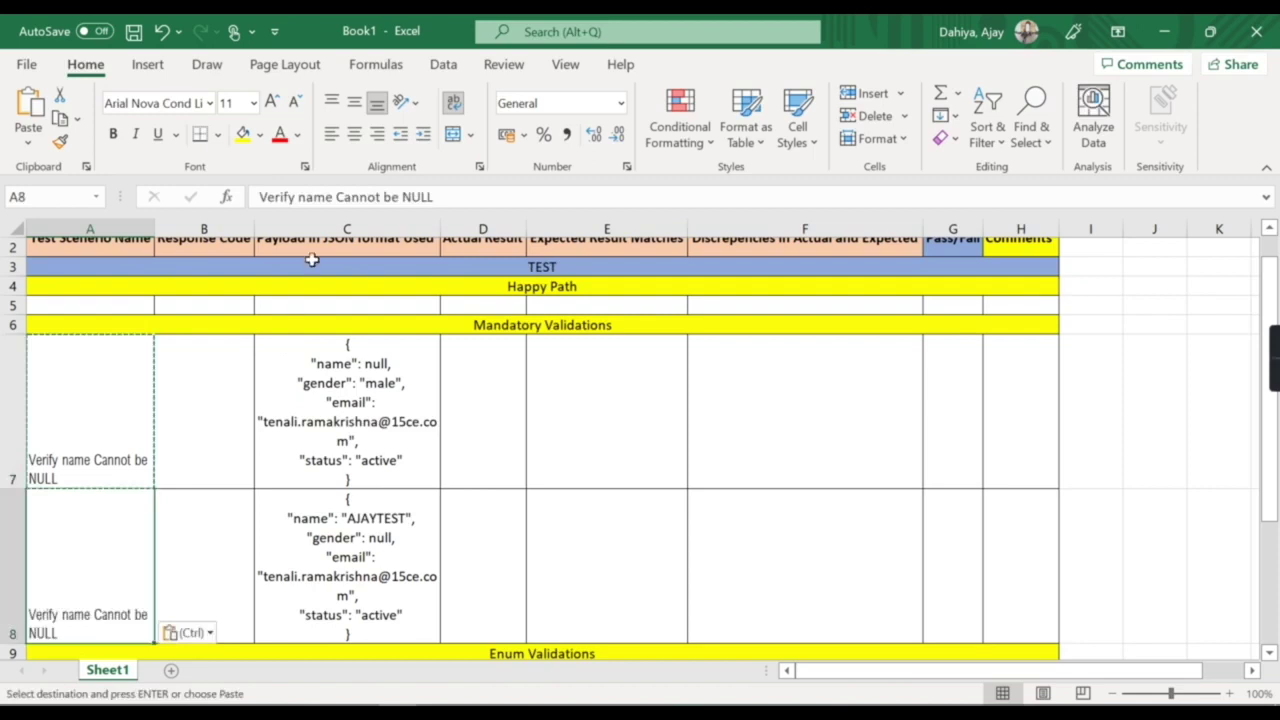
{"action": "left_click", "coordinate": [309, 201]}
{"action": "double_click", "coordinate": [310, 199]}
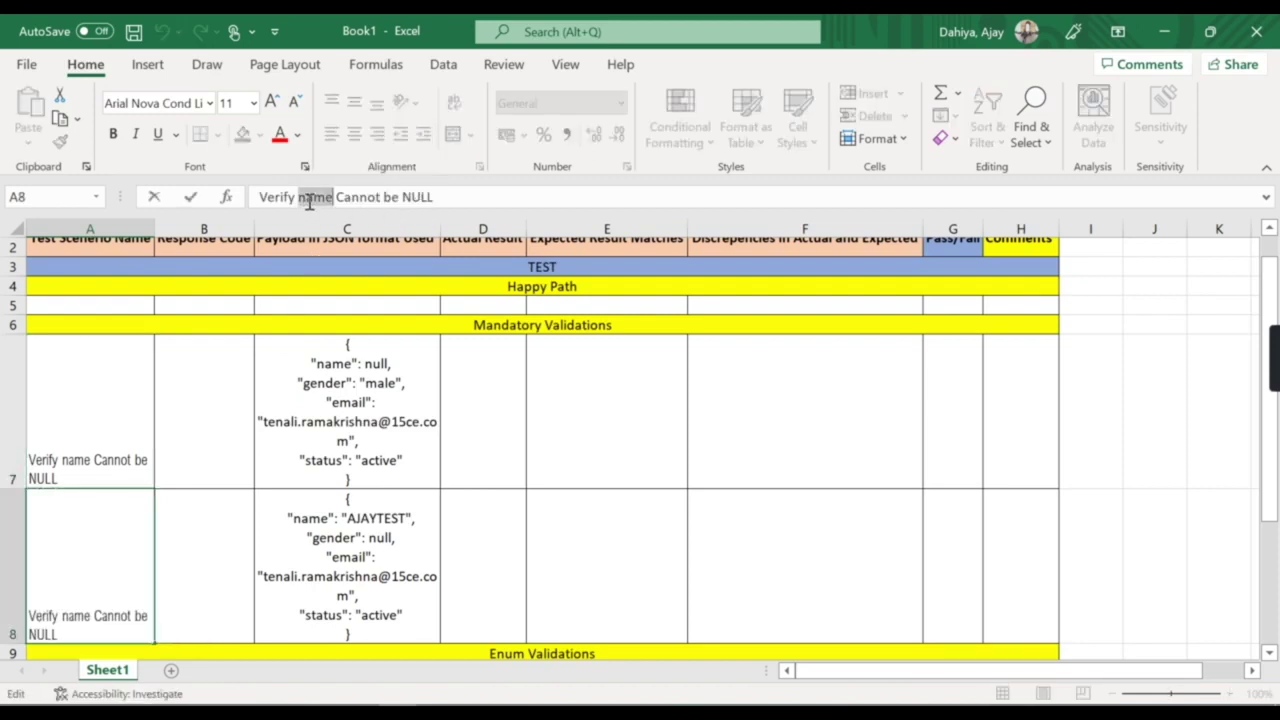
{"action": "type", "text": "Geng"}
{"action": "key", "text": "BackSpace"}
{"action": "type", "text": "der"}
{"action": "key", "text": "Return"}
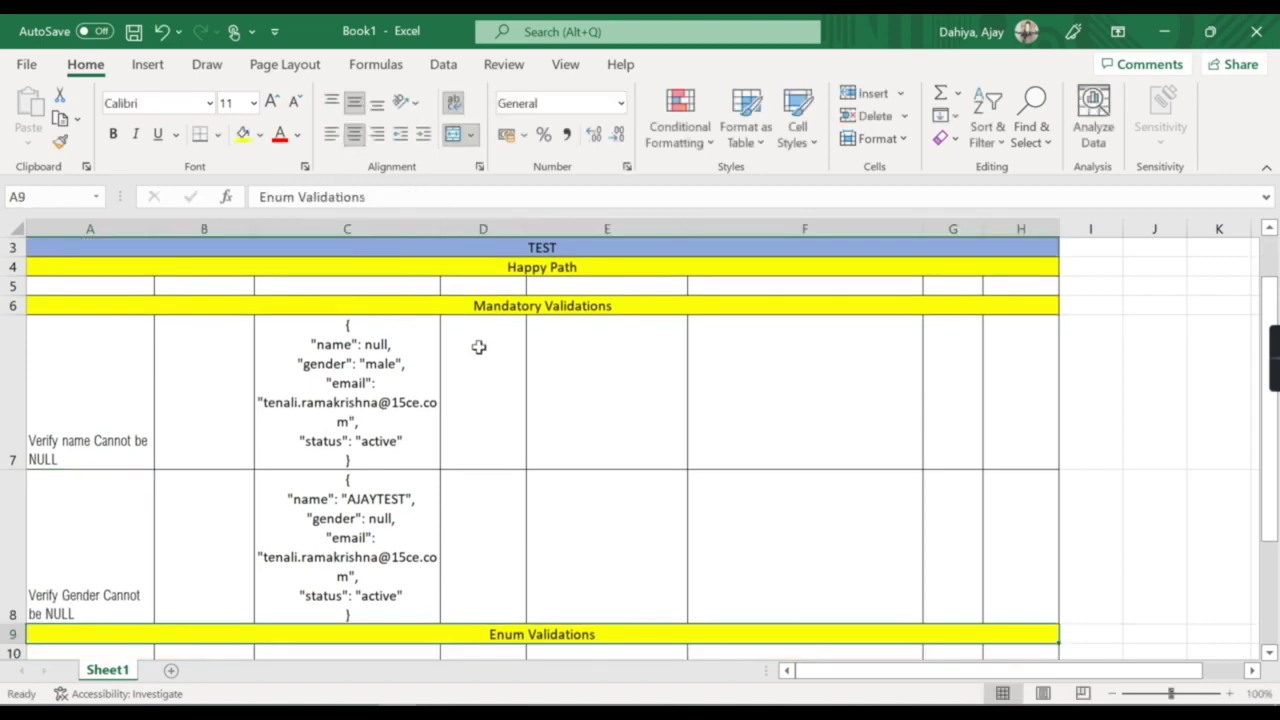
Enter response code 400 in B7 for the null-name scenario and 403 in B8 for the null-gender scenario
{"action": "left_click", "coordinate": [205, 376]}
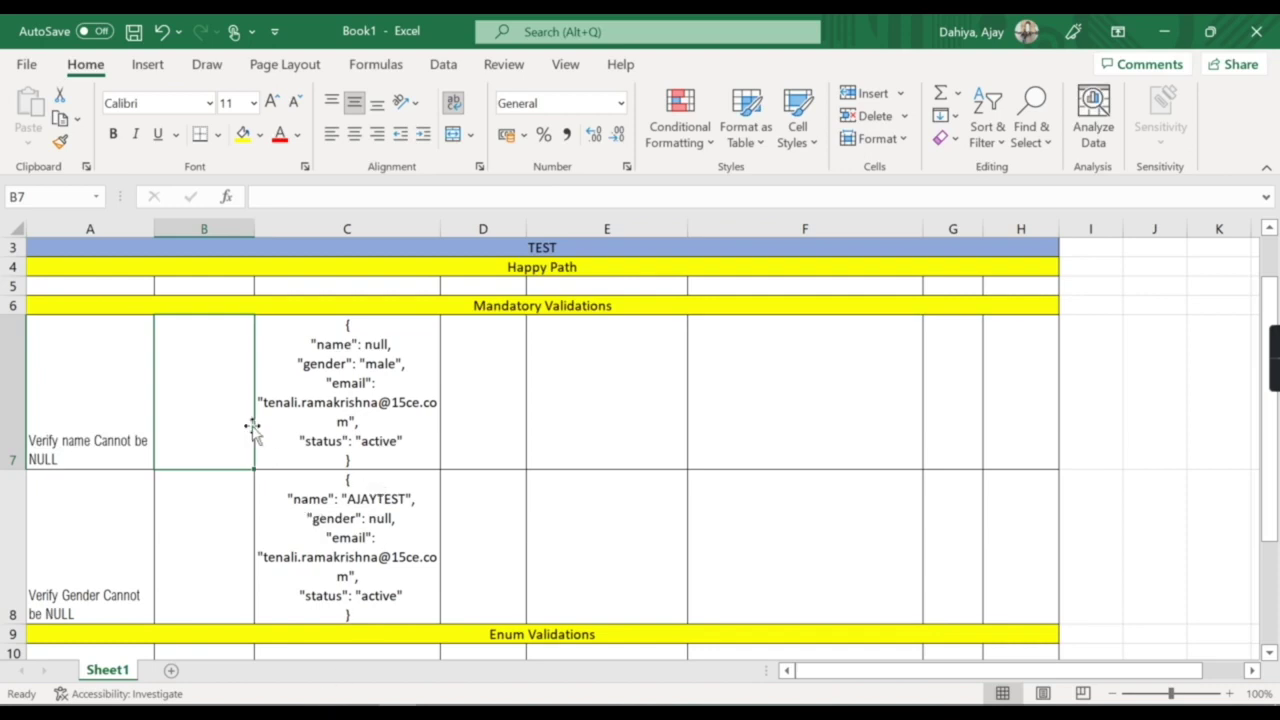
{"action": "type", "text": "400"}
{"action": "key", "text": "Return"}
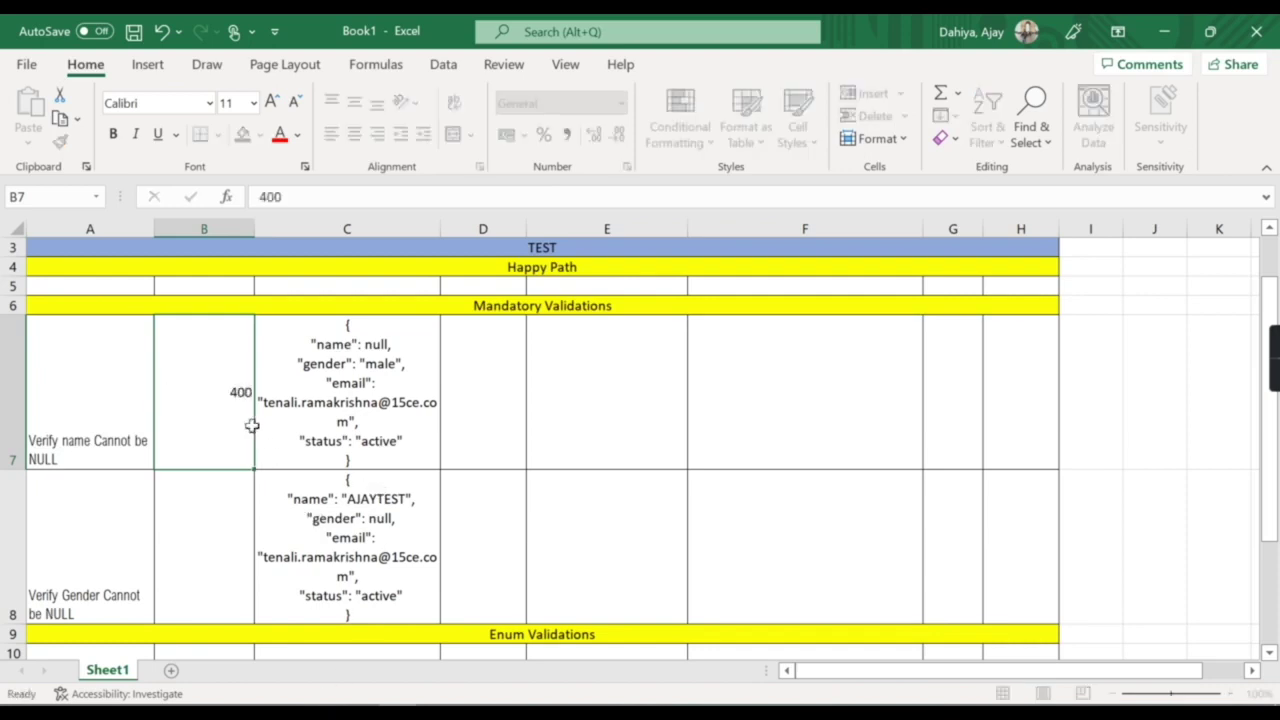
{"action": "type", "text": "403"}
{"action": "key", "text": "Return"}
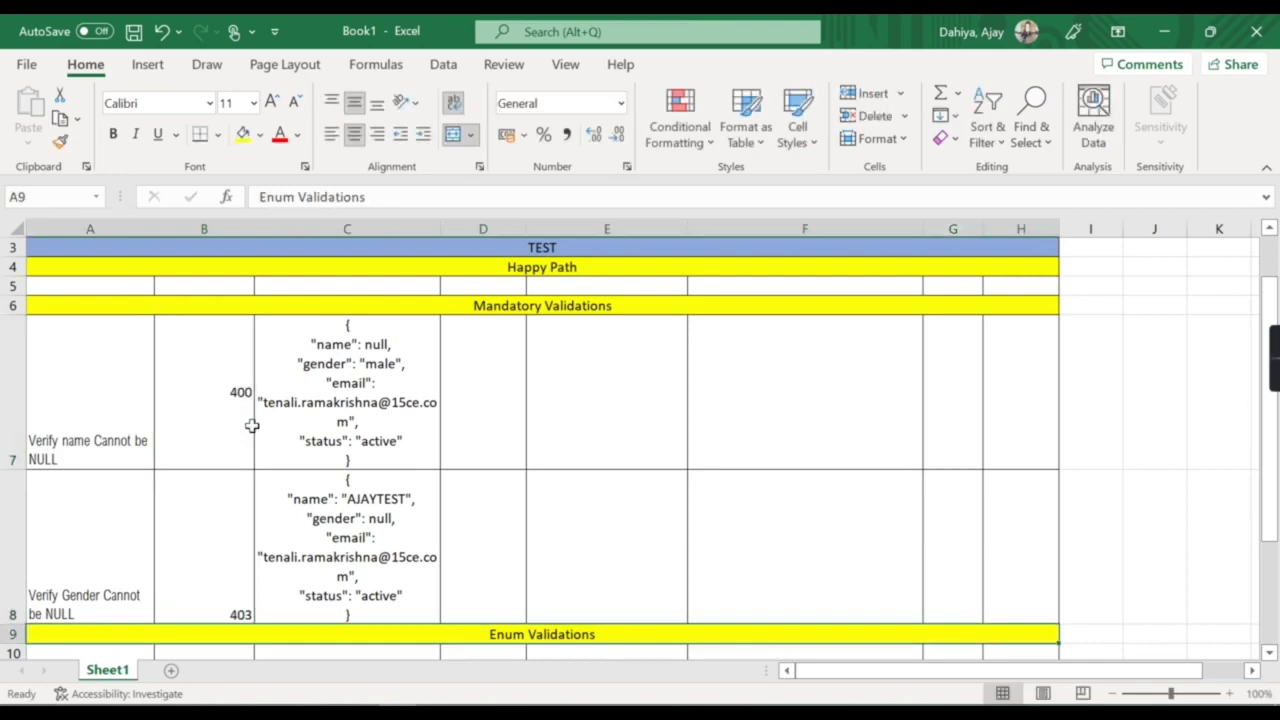
{"action": "left_click", "coordinate": [251, 426]}
{"action": "key", "text": "Up"}
{"action": "key", "text": "shift+Down"}
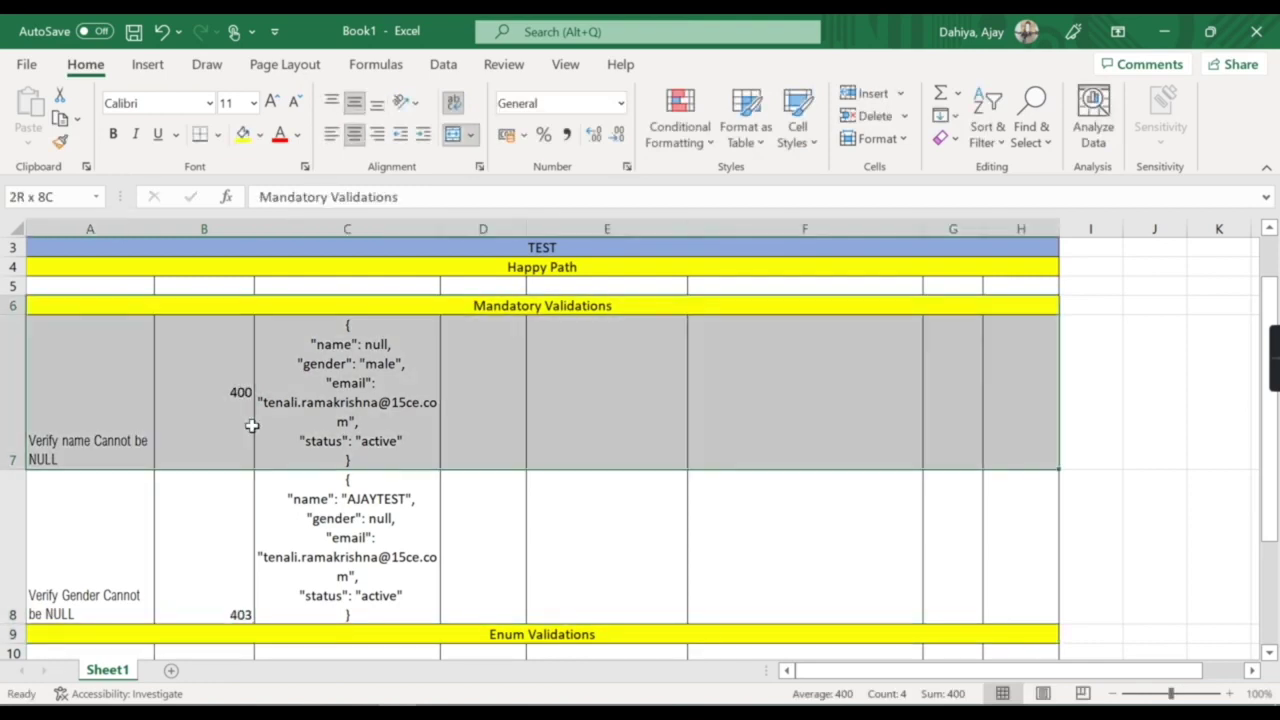
Enter { Error Message : "Name should be Mandatory"} as the actual result in D7, replacing the placeholder braces
{"action": "left_click", "coordinate": [208, 392]}
{"action": "scroll", "coordinate": [494, 372], "scroll_direction": "up", "scroll_amount": 1}
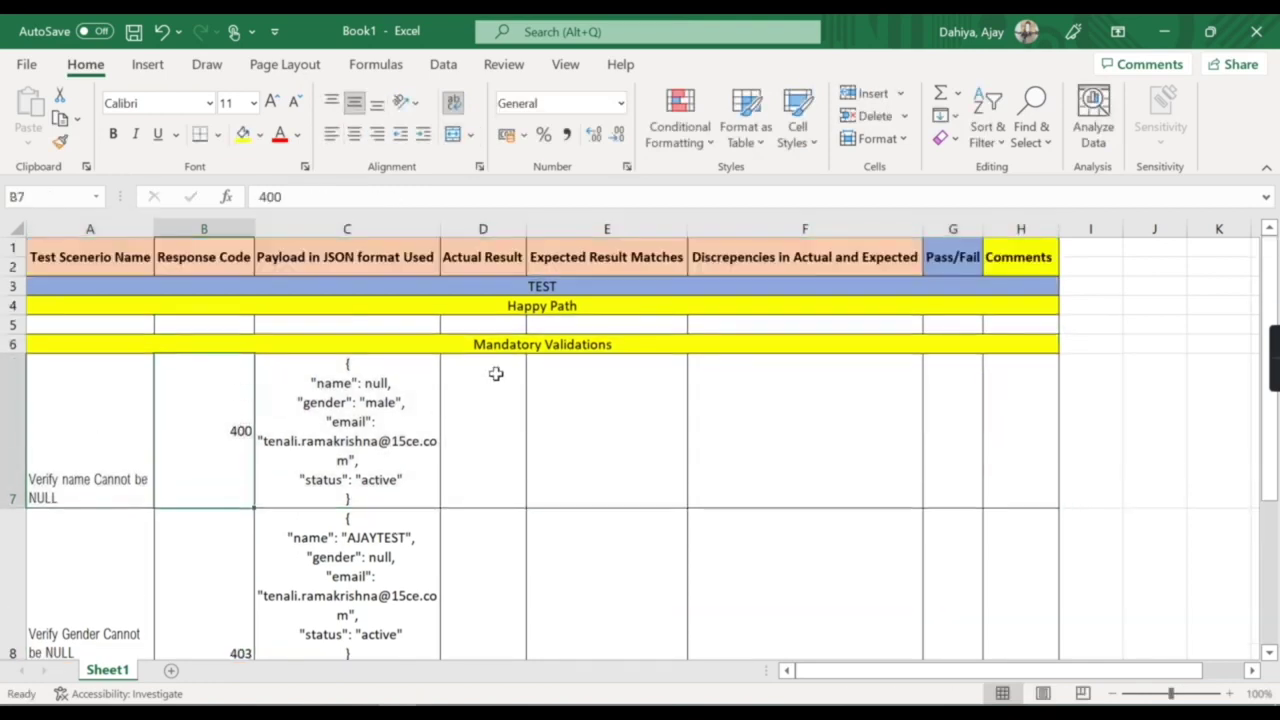
{"action": "left_click", "coordinate": [487, 447]}
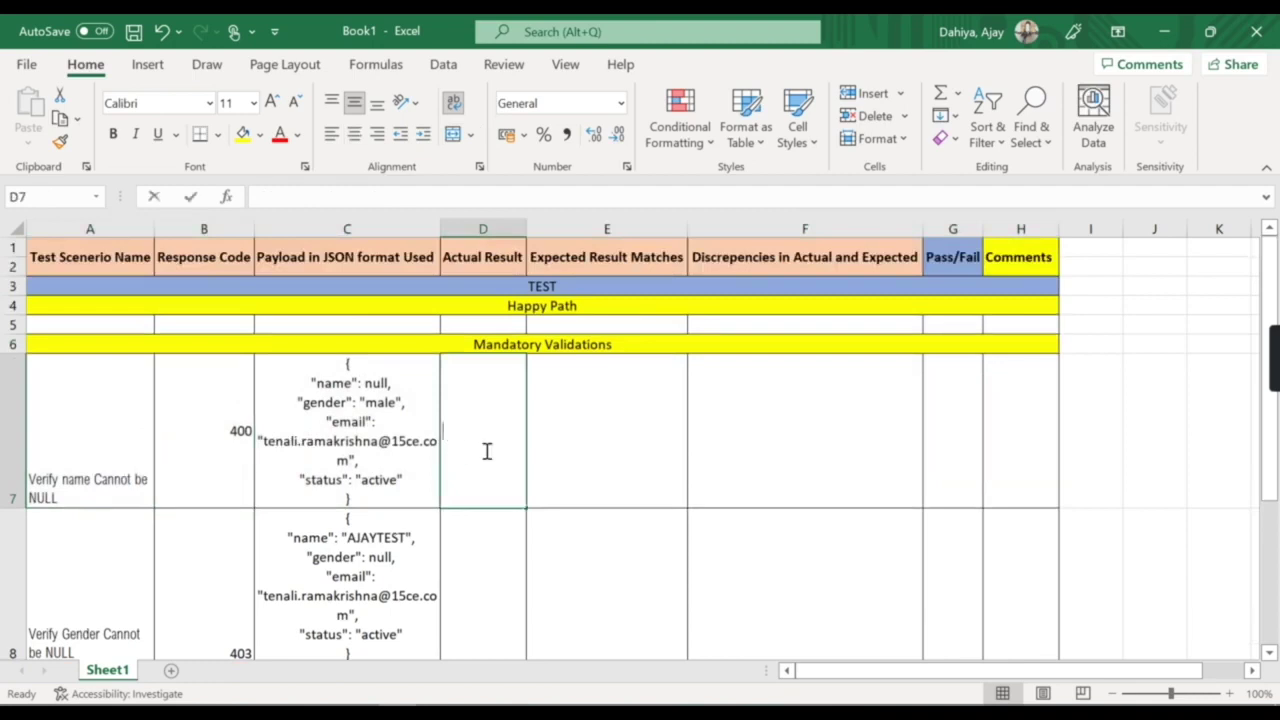
{"action": "type", "text": "{}"}
{"action": "key", "text": "ctrl+Return"}
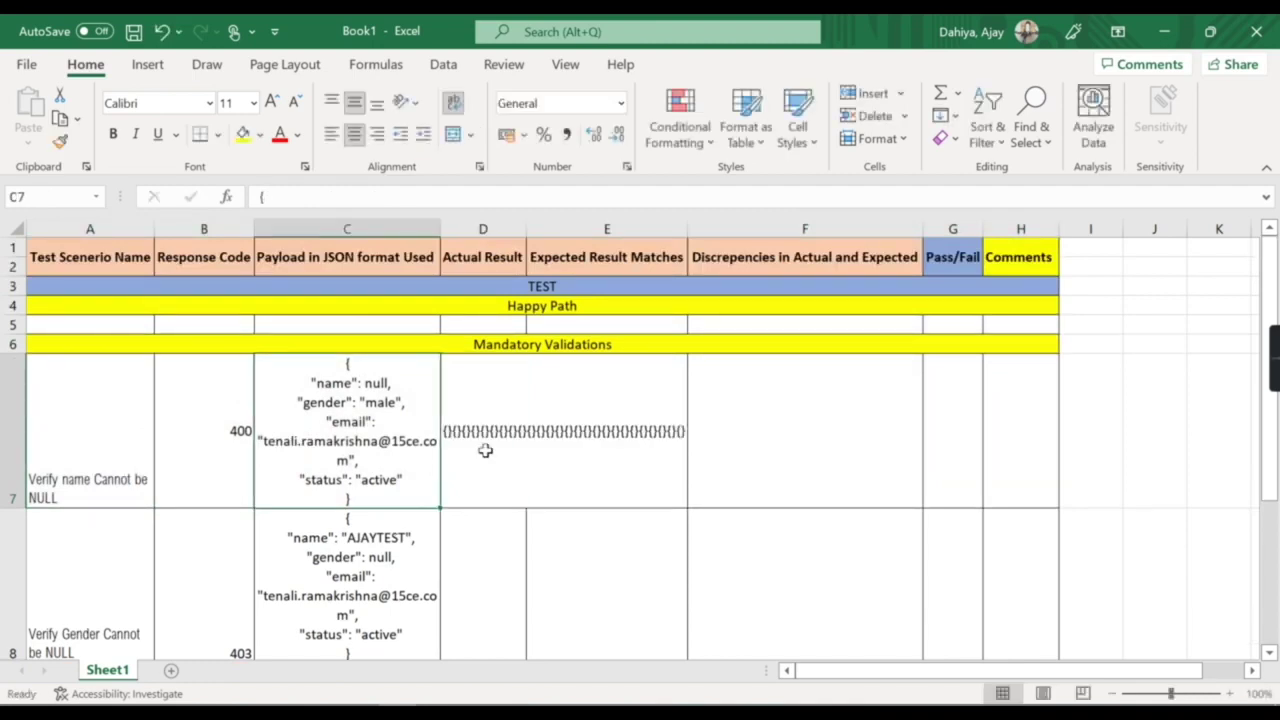
{"action": "left_click", "coordinate": [263, 197]}
{"action": "type", "text": "Error Message "}
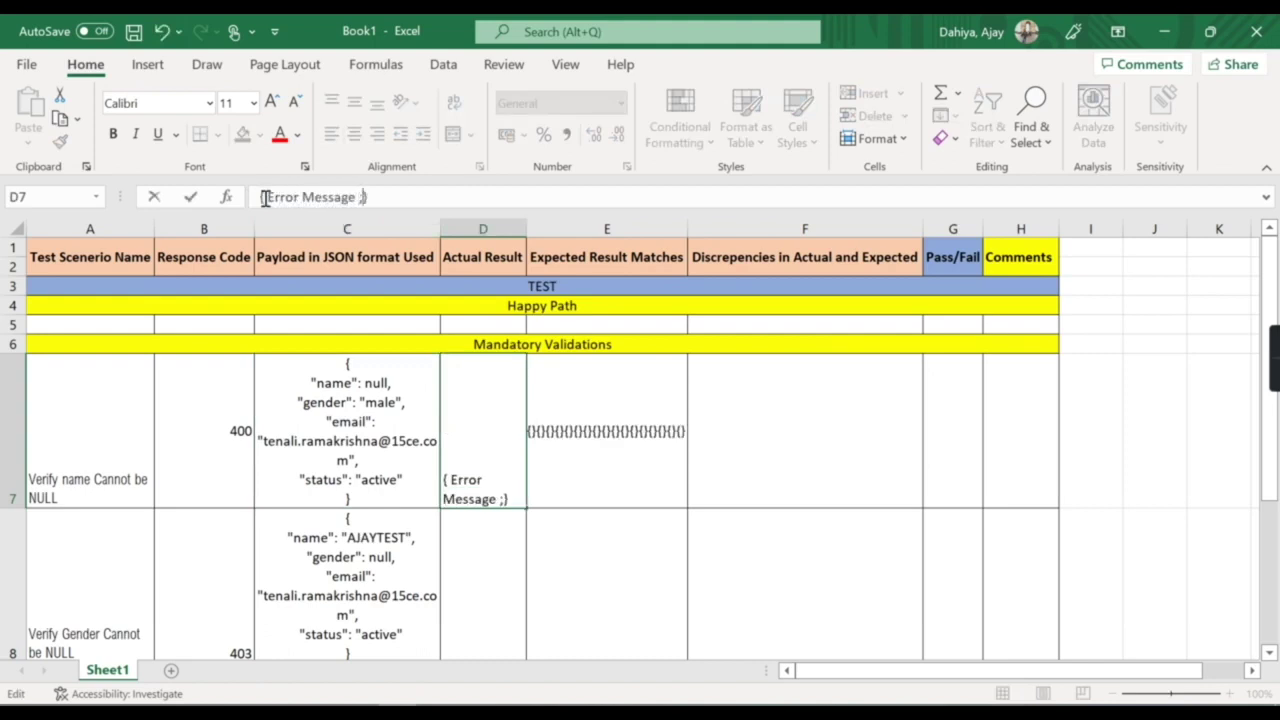
{"action": "type", "text": ": \"Name should be "}
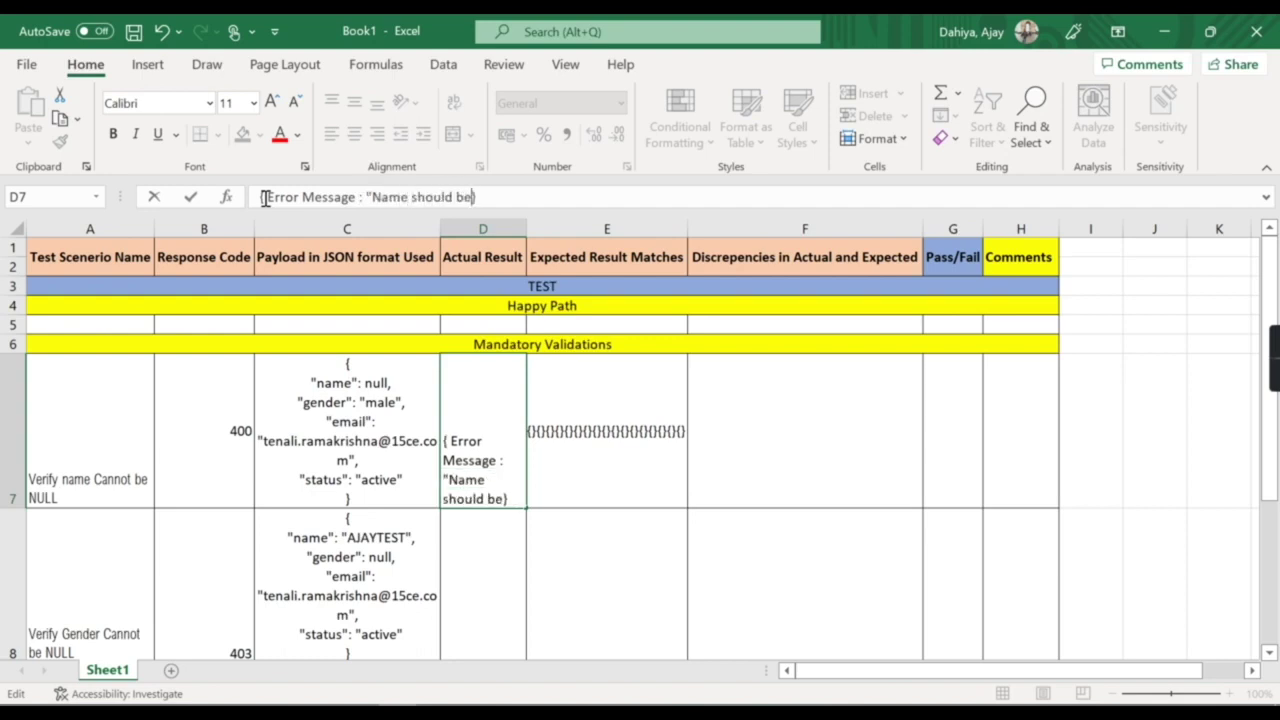
{"action": "type", "text": "Mandatory"}
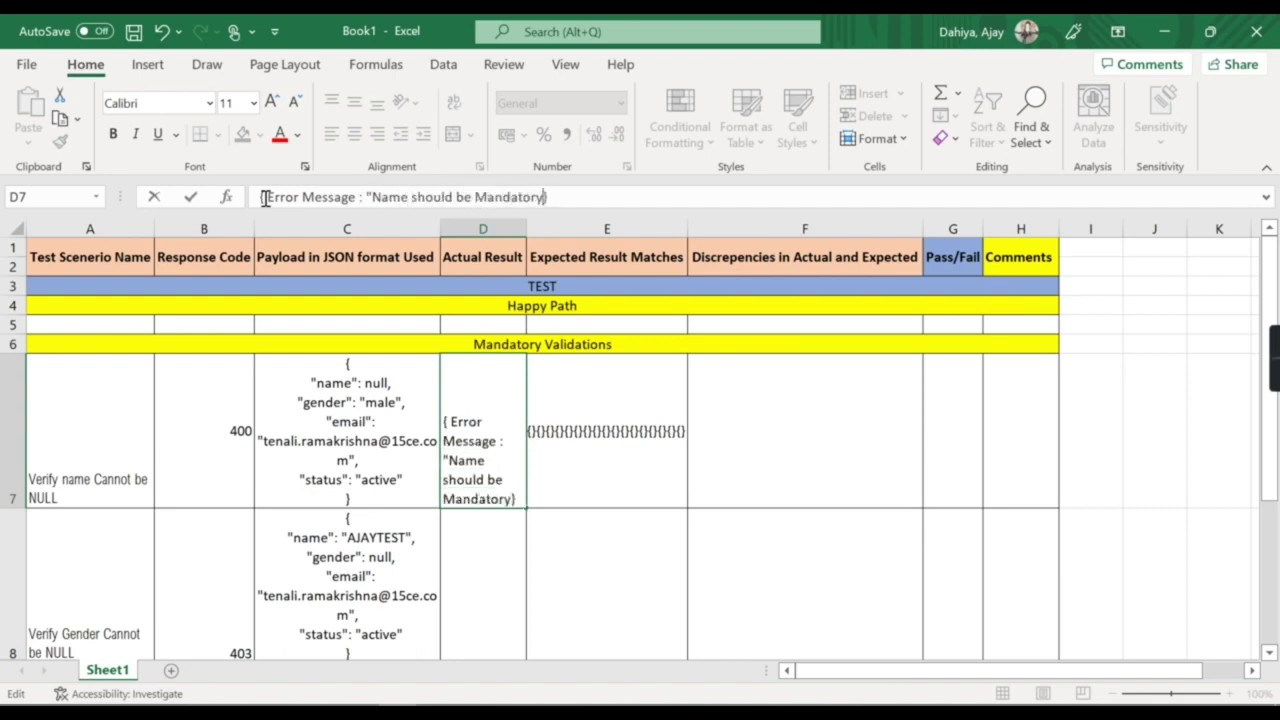
{"action": "type", "text": "\""}
{"action": "left_click", "coordinate": [674, 411]}
Copy the error message from the actual result cell D7 into the expected result cell E7
{"action": "left_click", "coordinate": [505, 412]}
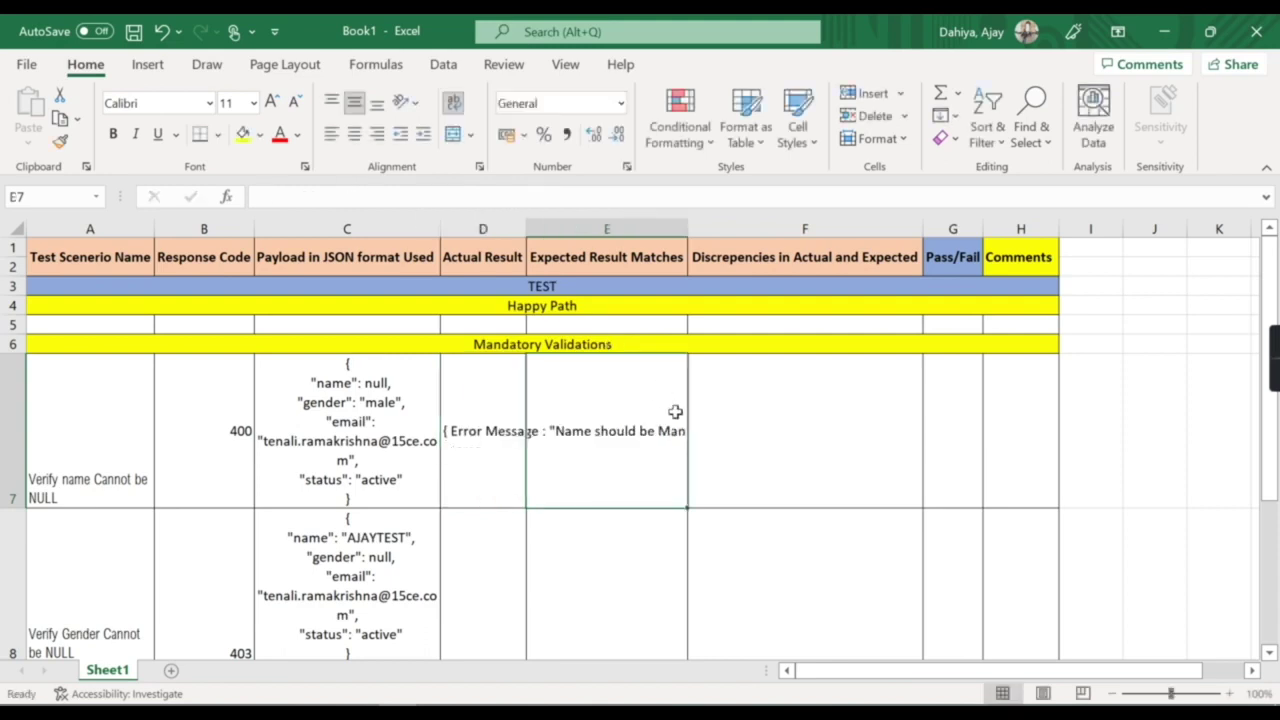
{"action": "key", "text": "ctrl+c"}
{"action": "left_click", "coordinate": [586, 414]}
{"action": "key", "text": "ctrl+v"}
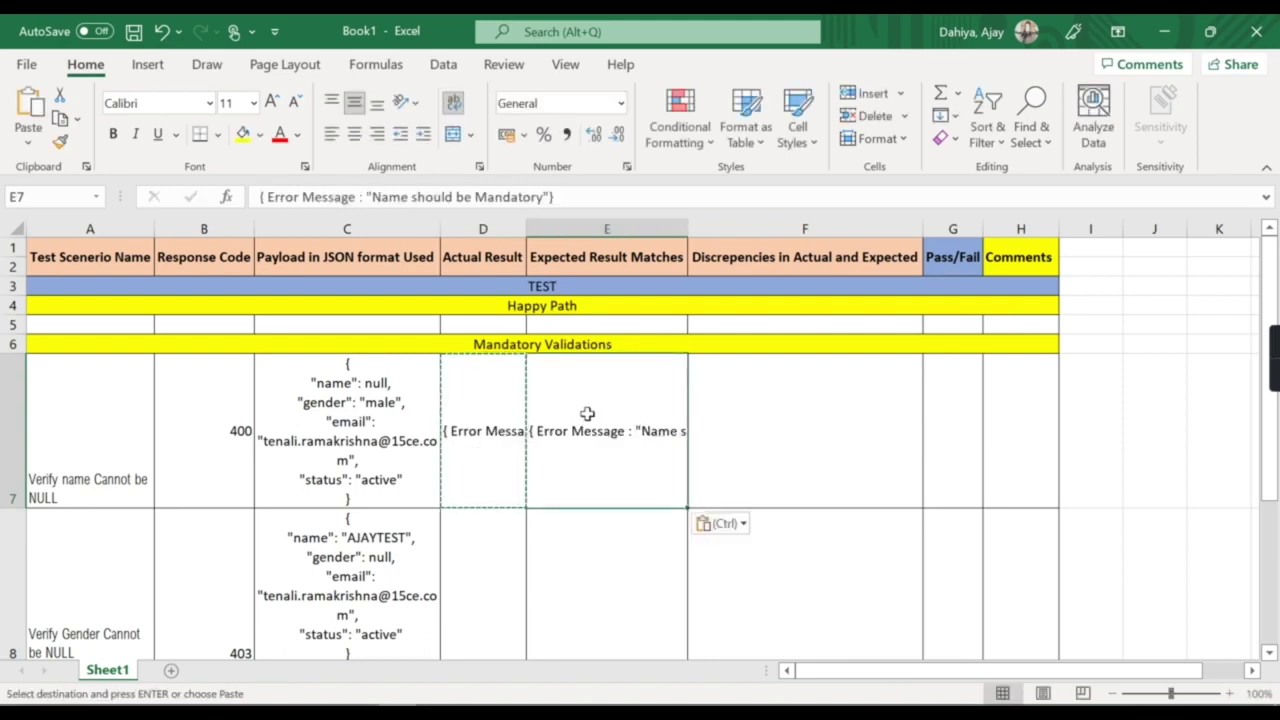
Enter "NA" as the discrepancy in F7 and "Pass" as the result in G7
{"action": "left_click", "coordinate": [814, 425]}
{"action": "type", "text": "NA"}
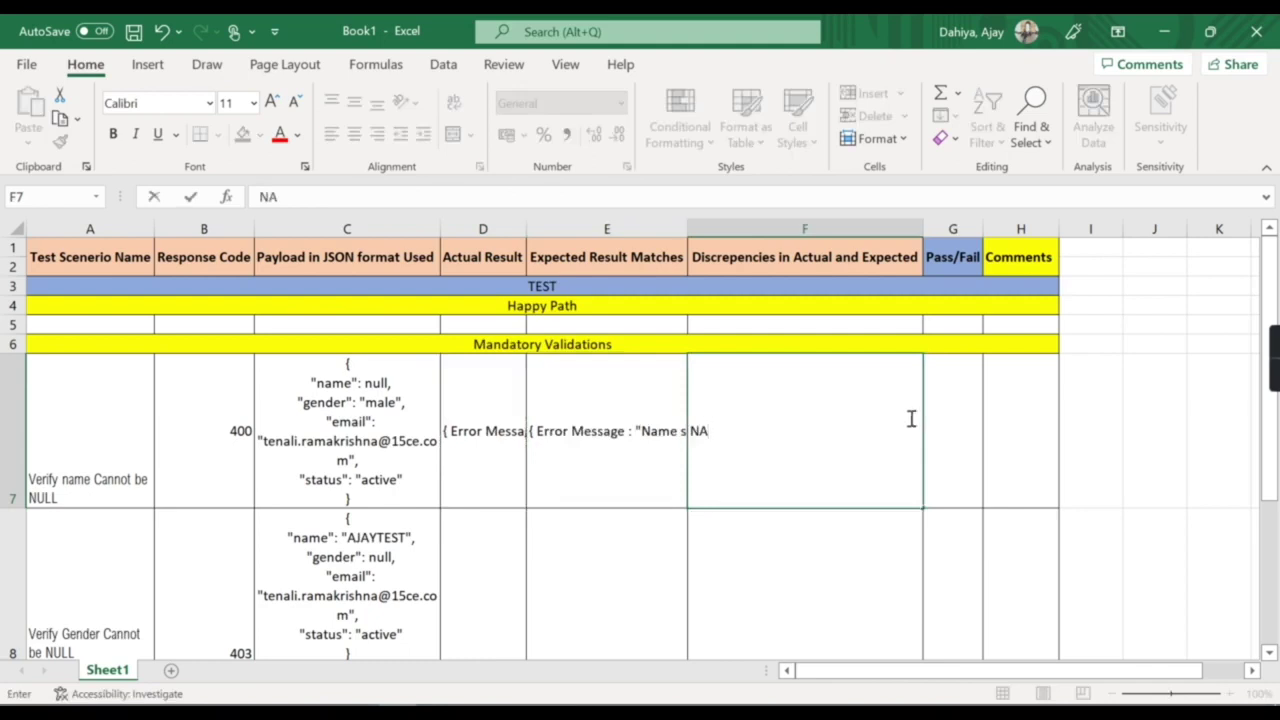
{"action": "left_click", "coordinate": [928, 418]}
{"action": "type", "text": "Pass"}
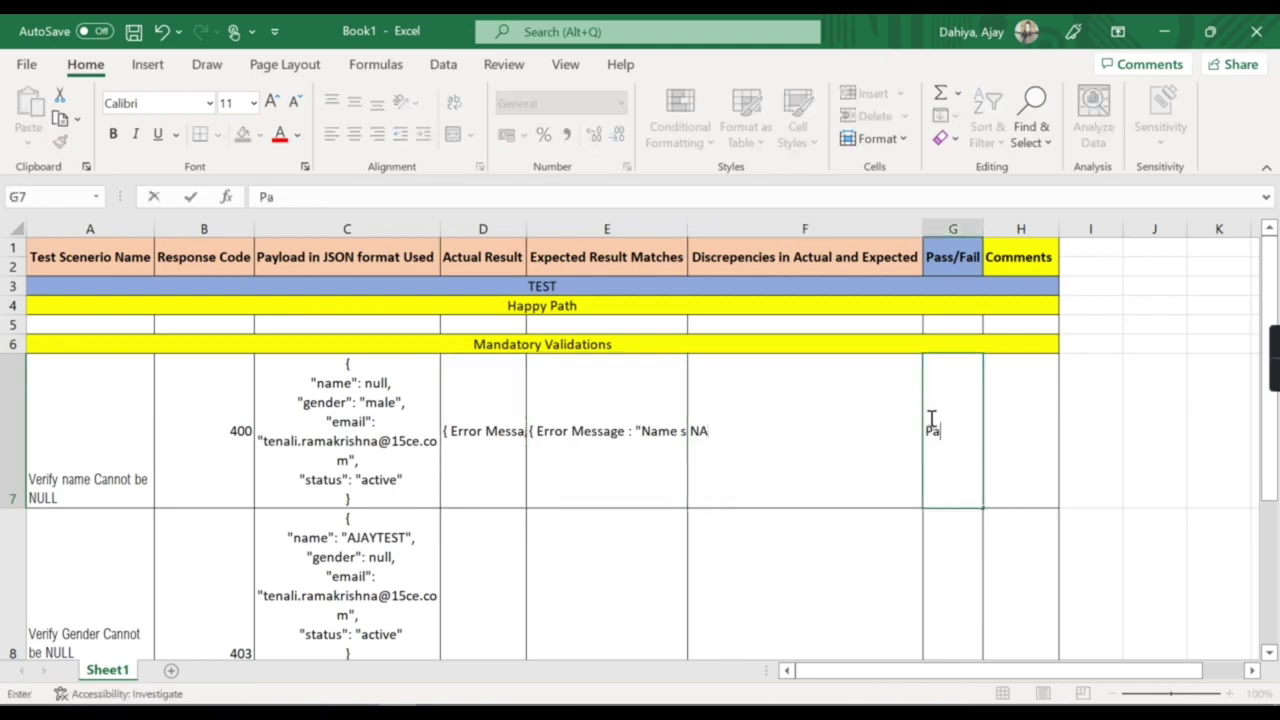
{"action": "key", "text": "Return"}
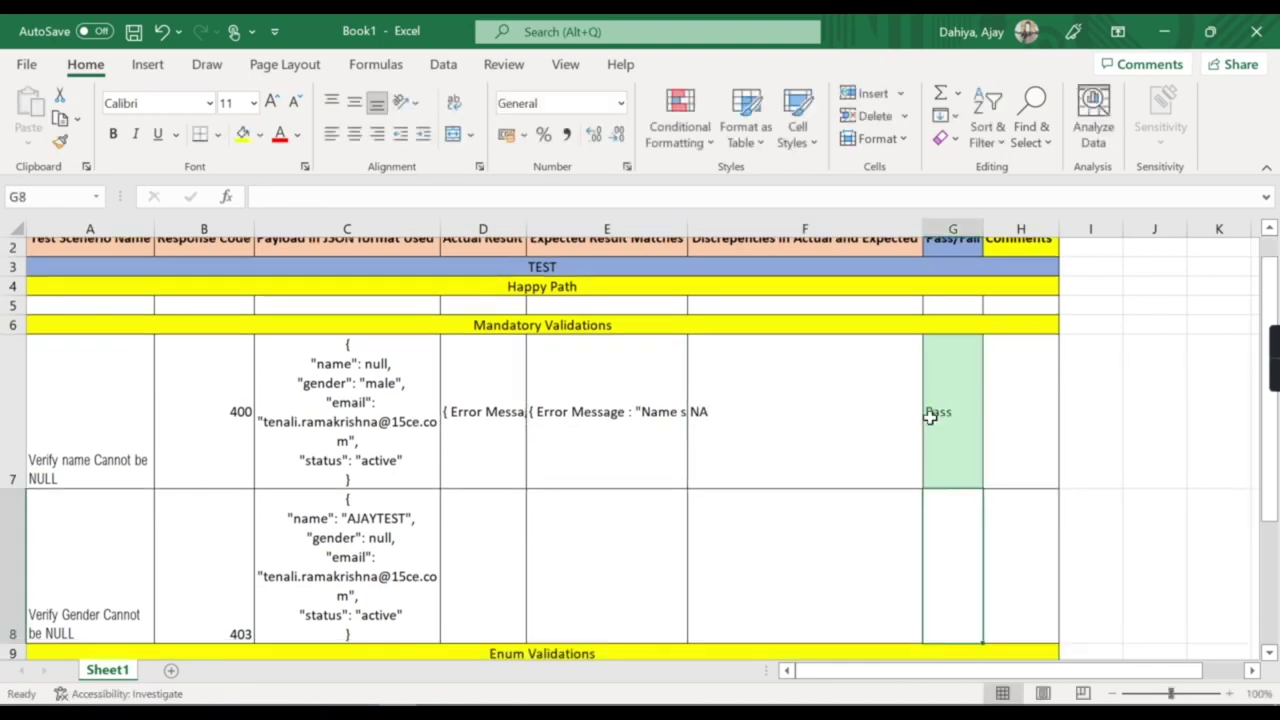
Put placeholder braces in D8 and set the null-gender scenario's response code in B8 to 200
{"action": "left_click", "coordinate": [504, 533]}
{"action": "double_click", "coordinate": [504, 533]}
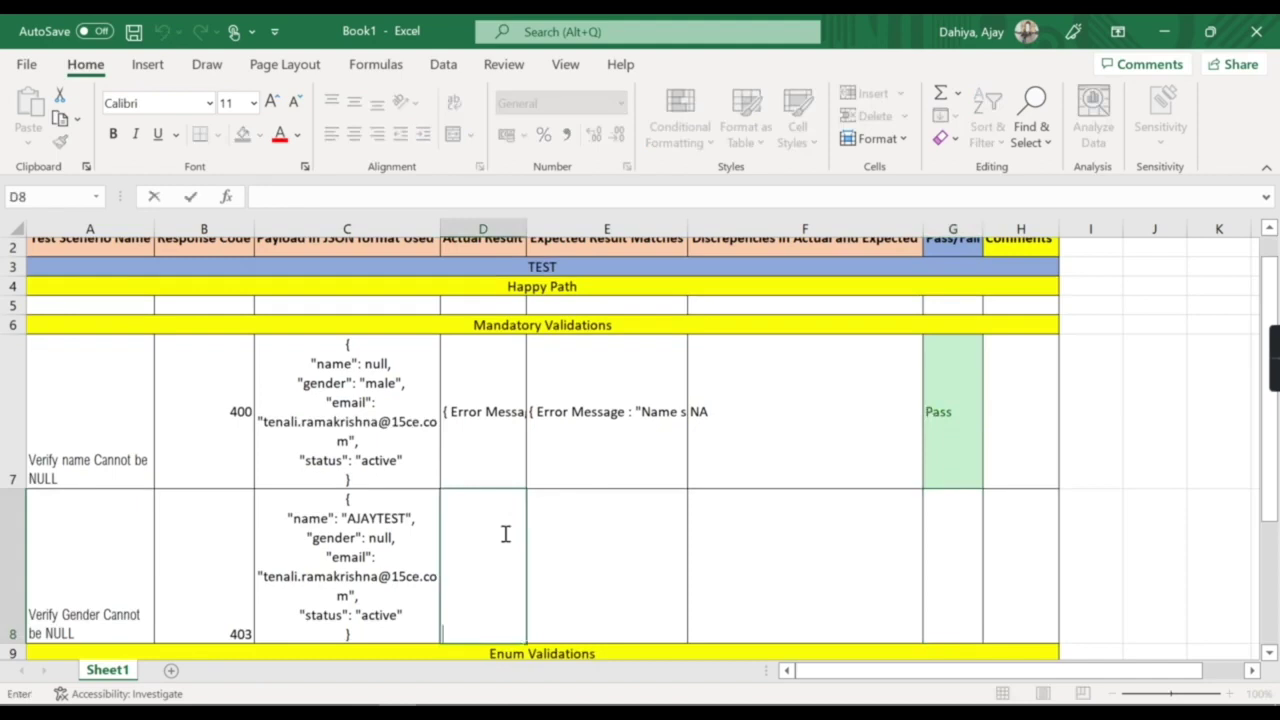
{"action": "type", "text": "{"}
{"action": "left_click", "coordinate": [231, 586]}
{"action": "type", "text": "200"}
{"action": "left_click", "coordinate": [474, 586]}
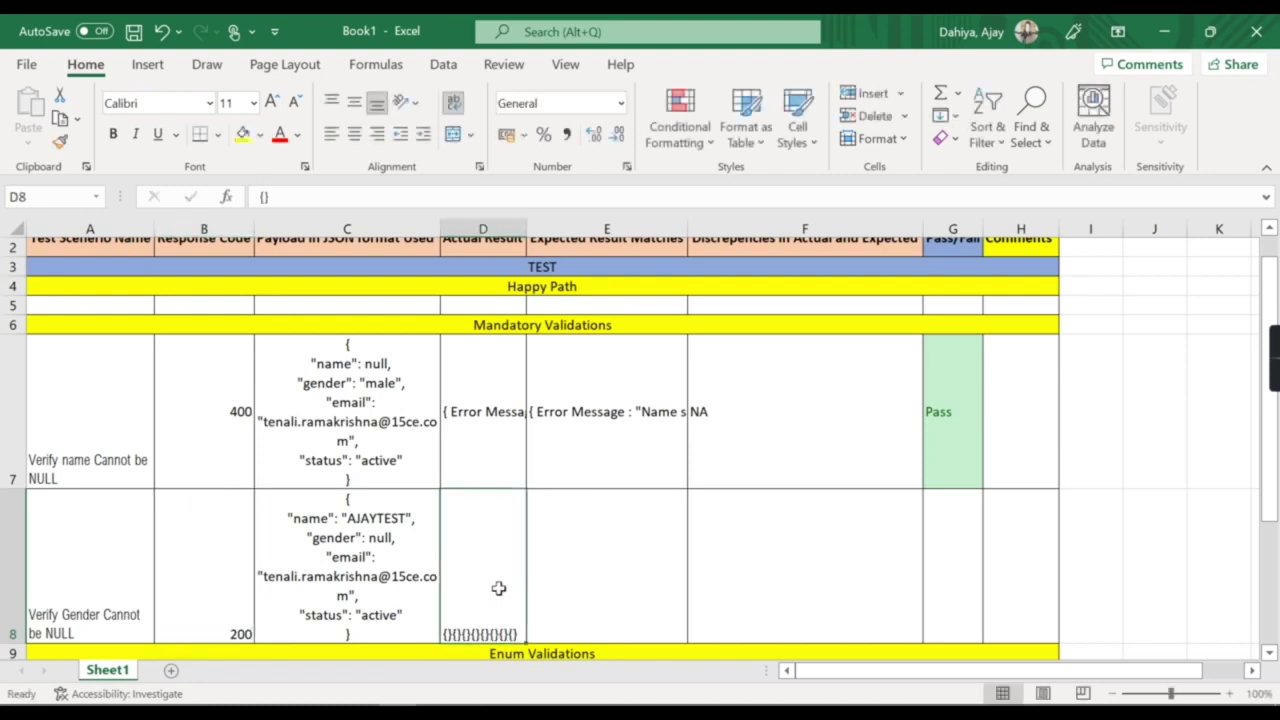
Enter "DATA CREATED" as the actual result in D8 and "Gender should be provided" as the expected result in E8
{"action": "double_click", "coordinate": [474, 556]}
{"action": "key", "text": "BackSpace"}
{"action": "key", "text": "BackSpace"}
{"action": "type", "text": "DATA CREATED"}
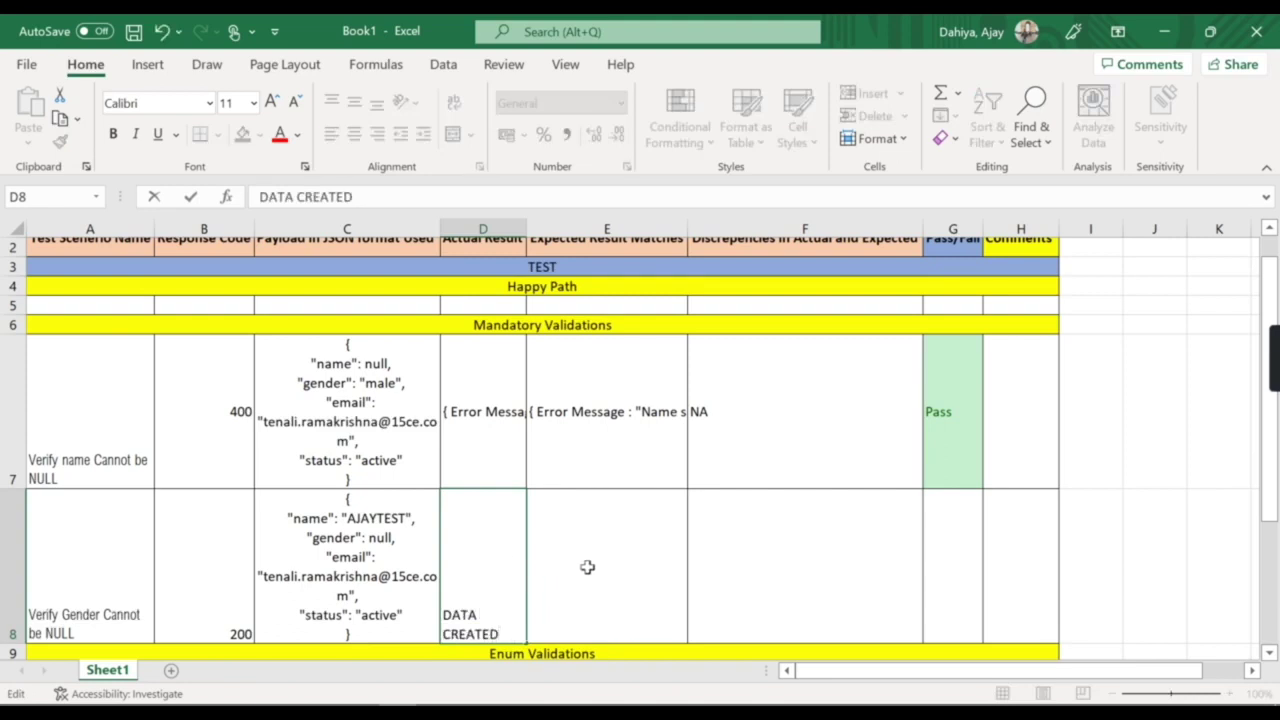
{"action": "left_click", "coordinate": [589, 568]}
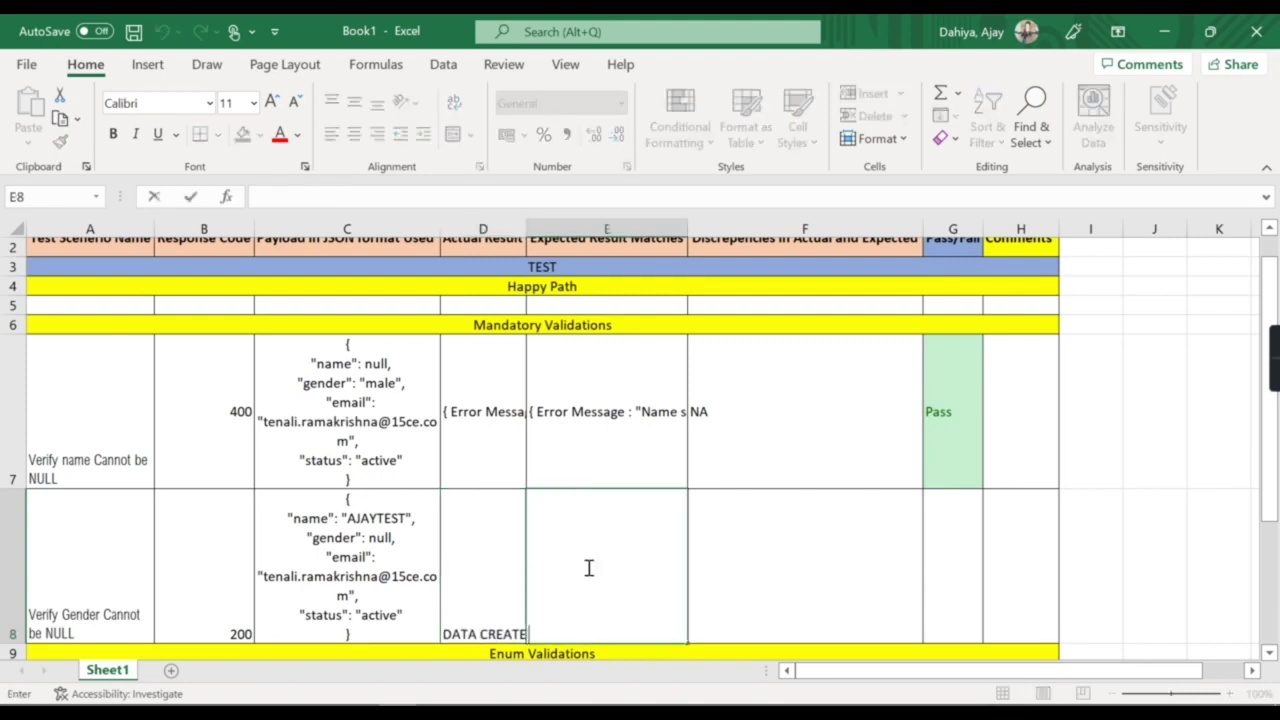
{"action": "type", "text": "Gender should be provided"}
{"action": "key", "text": "Return"}
{"action": "left_click", "coordinate": [517, 549]}
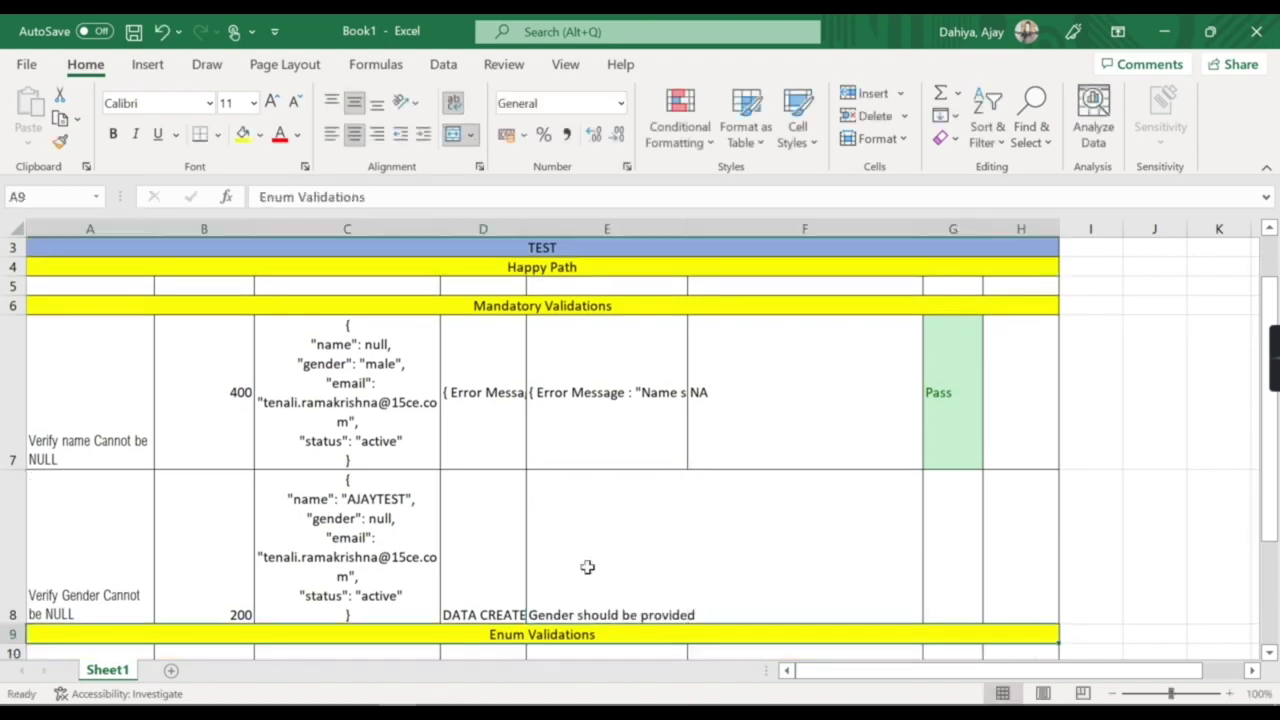
{"action": "left_click", "coordinate": [568, 549]}
Enter "Yes, Issue found" as the discrepancy in F8 and "Fail" as the result in G8
{"action": "left_click", "coordinate": [755, 536]}
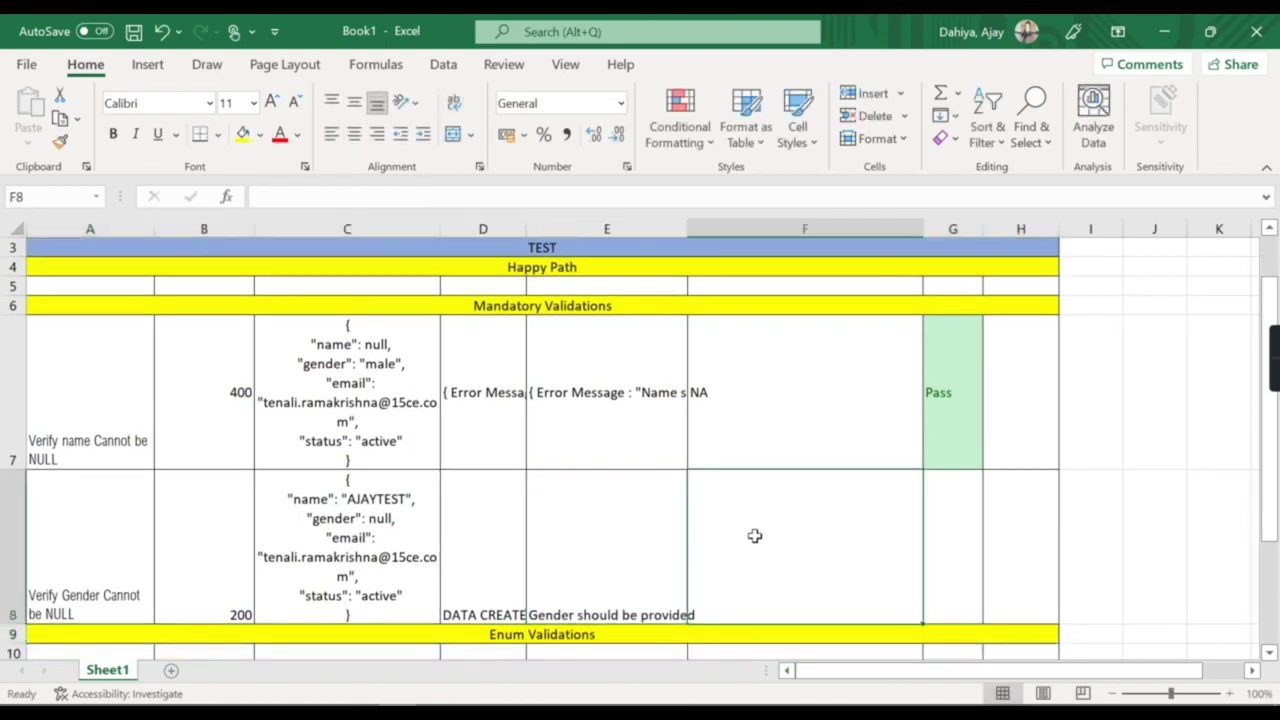
{"action": "type", "text": "Yes"}
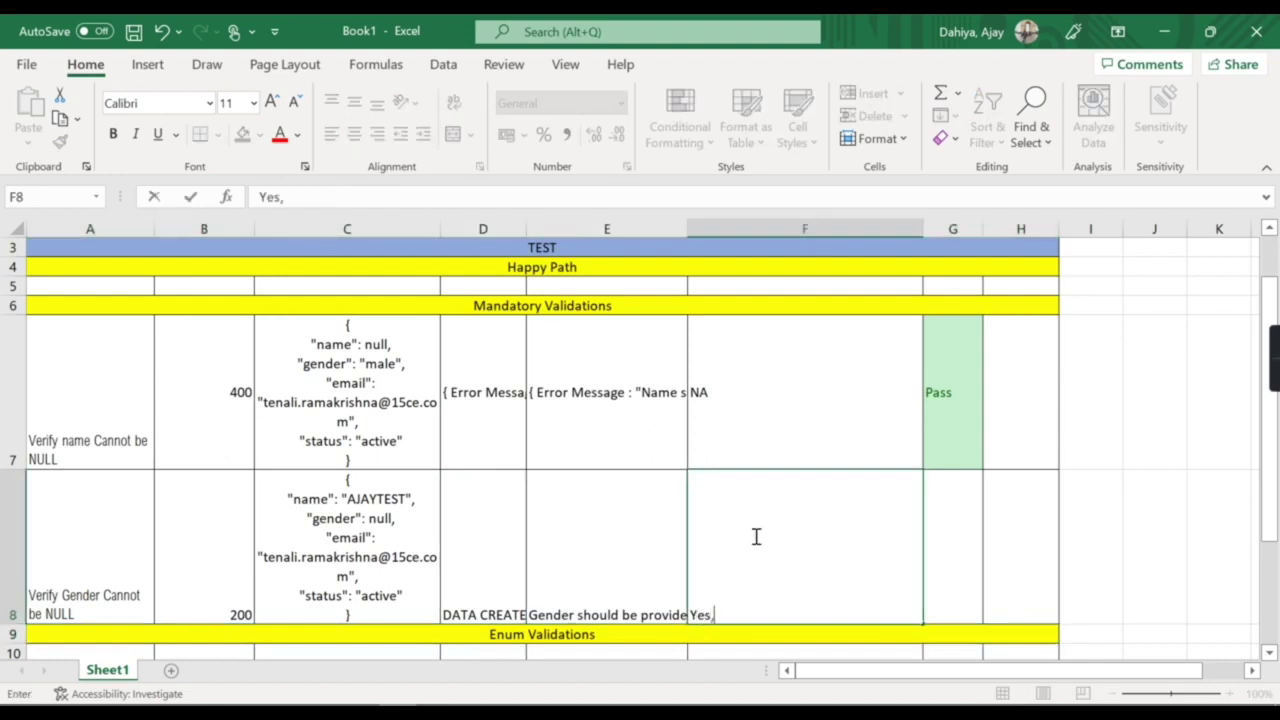
{"action": "type", "text": ", Issue f"}
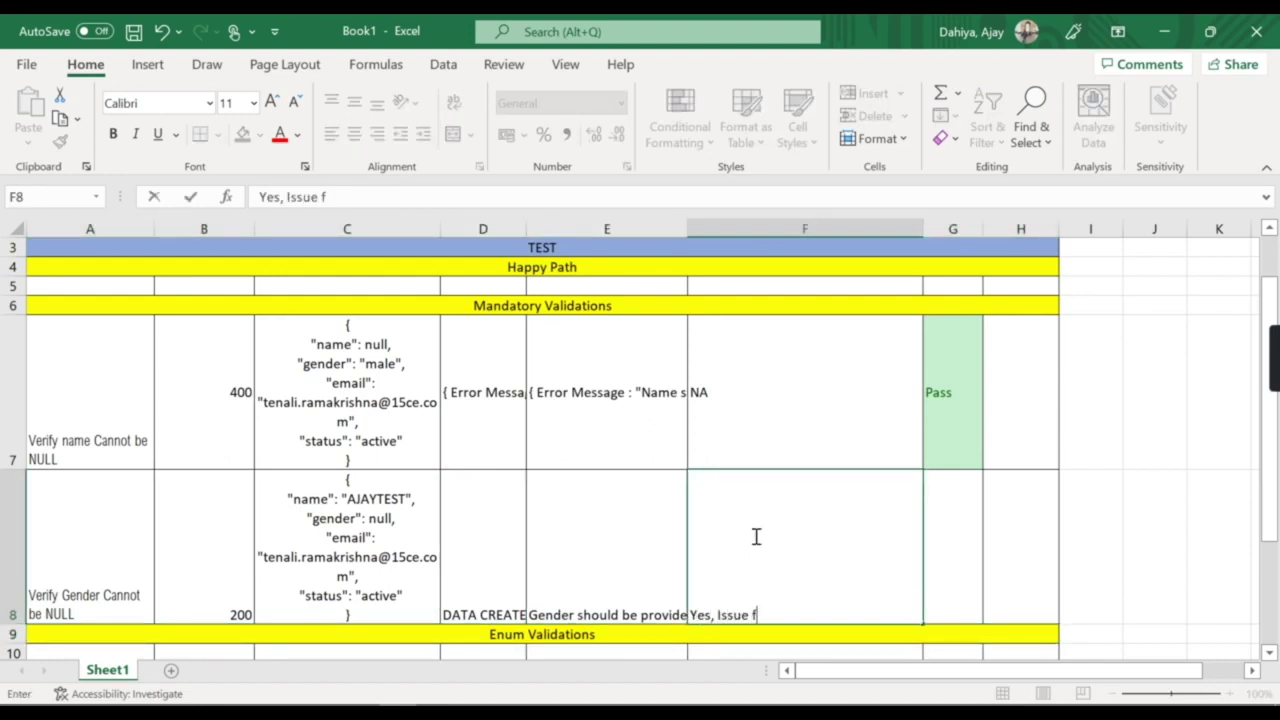
{"action": "type", "text": "ound"}
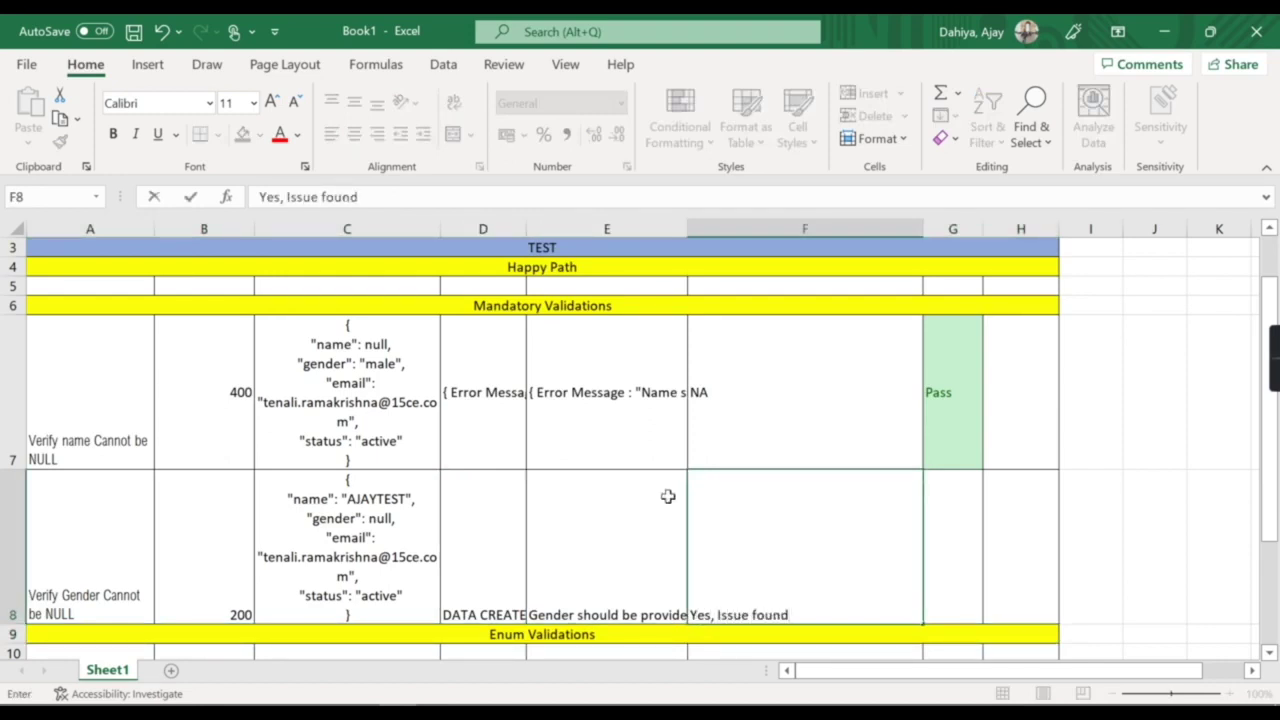
{"action": "left_click", "coordinate": [958, 542]}
{"action": "type", "text": "Fail"}
{"action": "key", "text": "Return"}
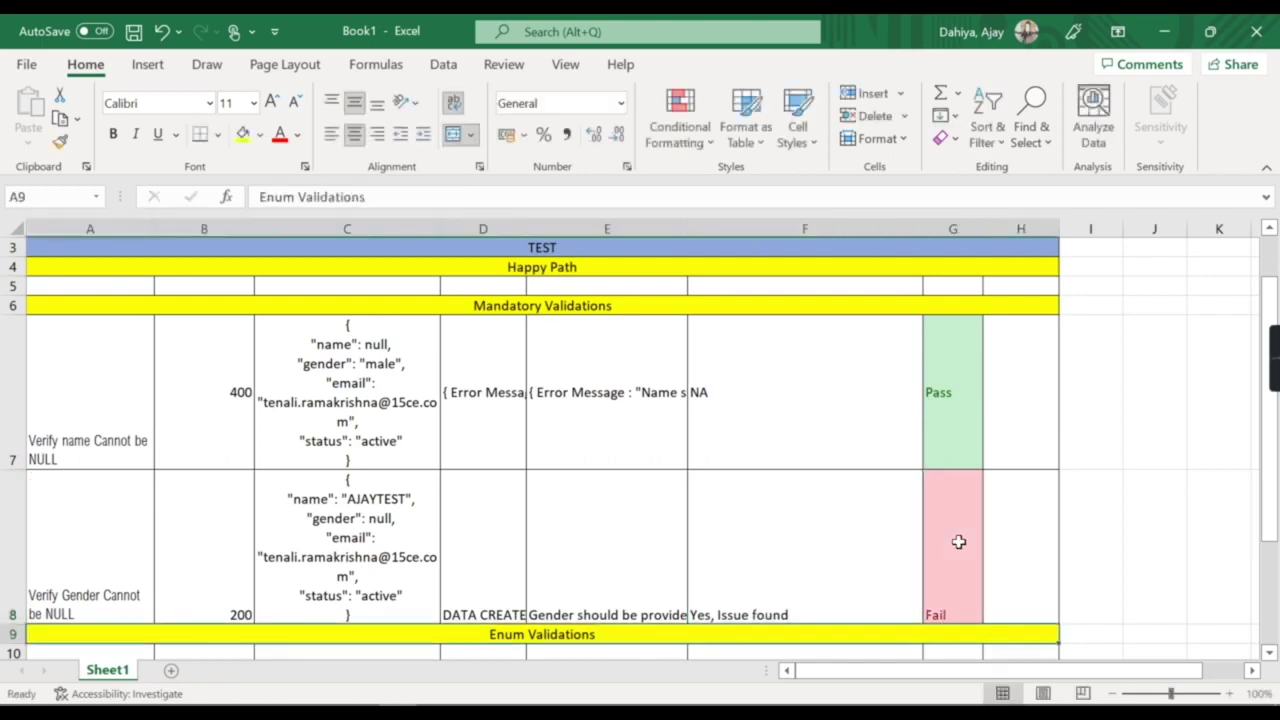
Clear all contents of rows 7 and 8 under Mandatory Validations
{"action": "scroll", "coordinate": [120, 409], "scroll_direction": "up", "scroll_amount": 1}
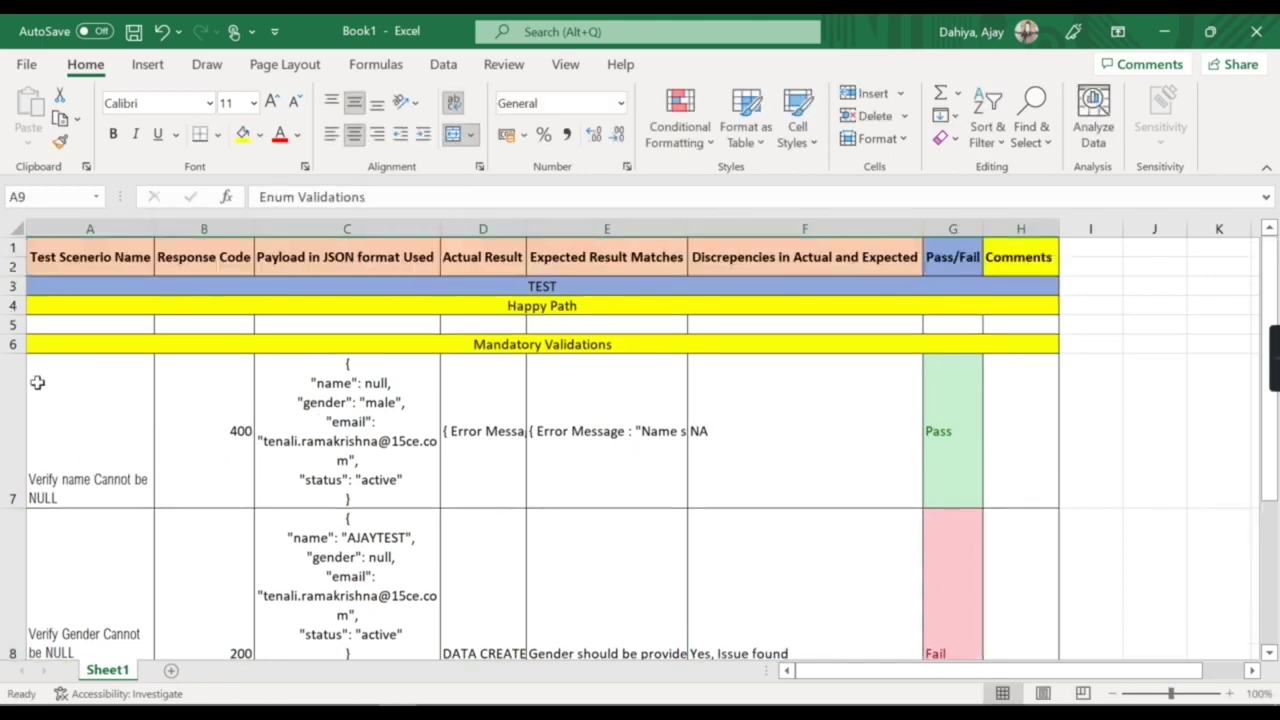
{"action": "left_click_drag", "start_coordinate": [31, 383], "coordinate": [31, 655]}
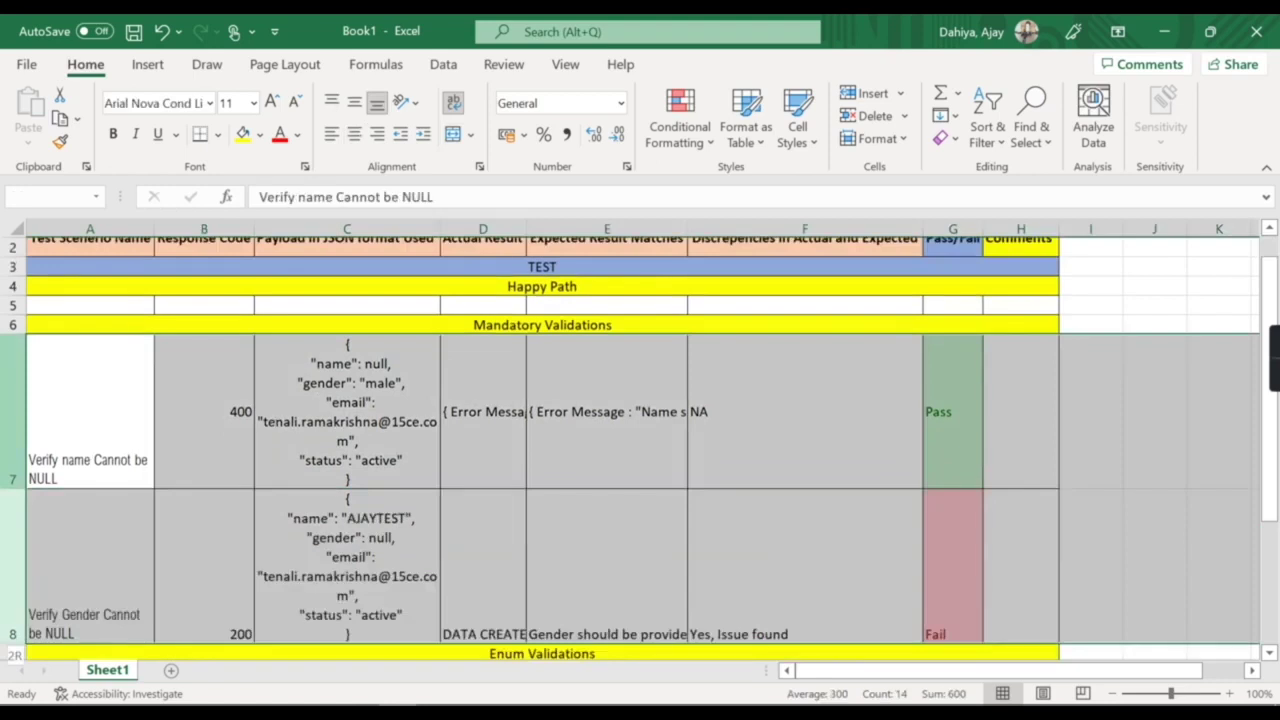
{"action": "key", "text": "Delete"}
{"action": "left_click", "coordinate": [171, 421]}
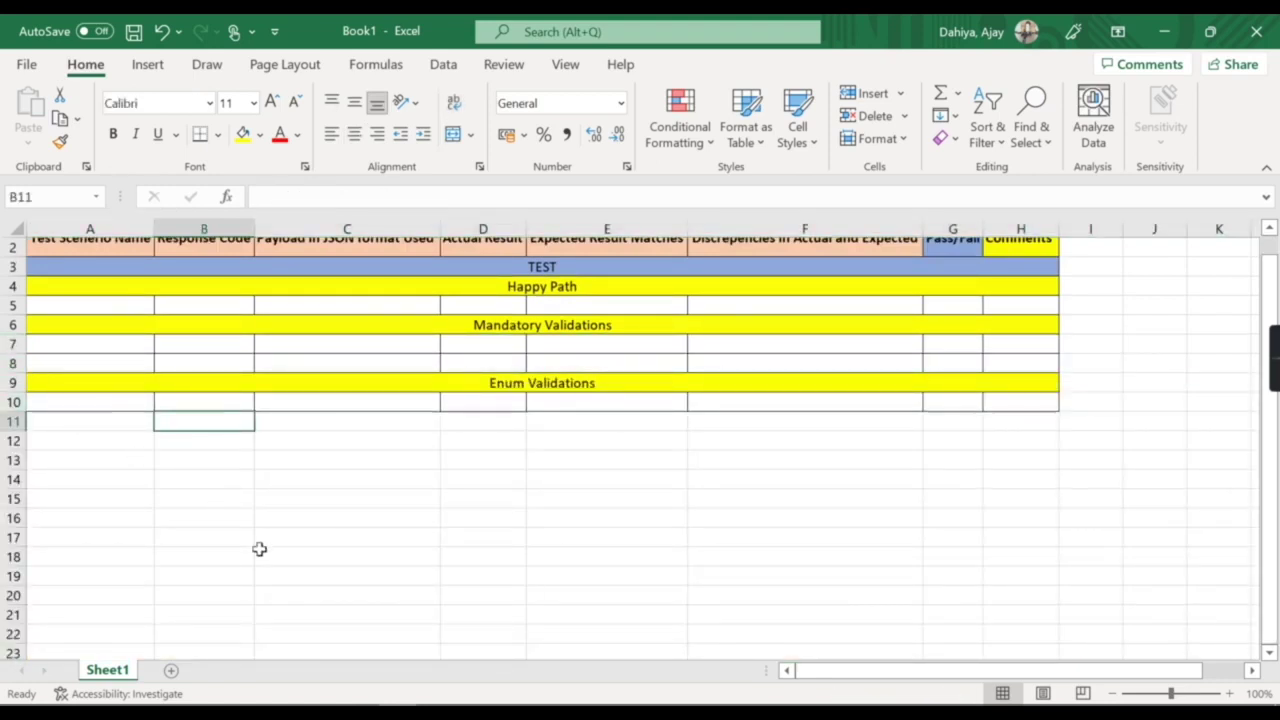
Select the whole test sheet table from A1 to H10
{"action": "scroll", "coordinate": [257, 549], "scroll_direction": "up", "scroll_amount": 1}
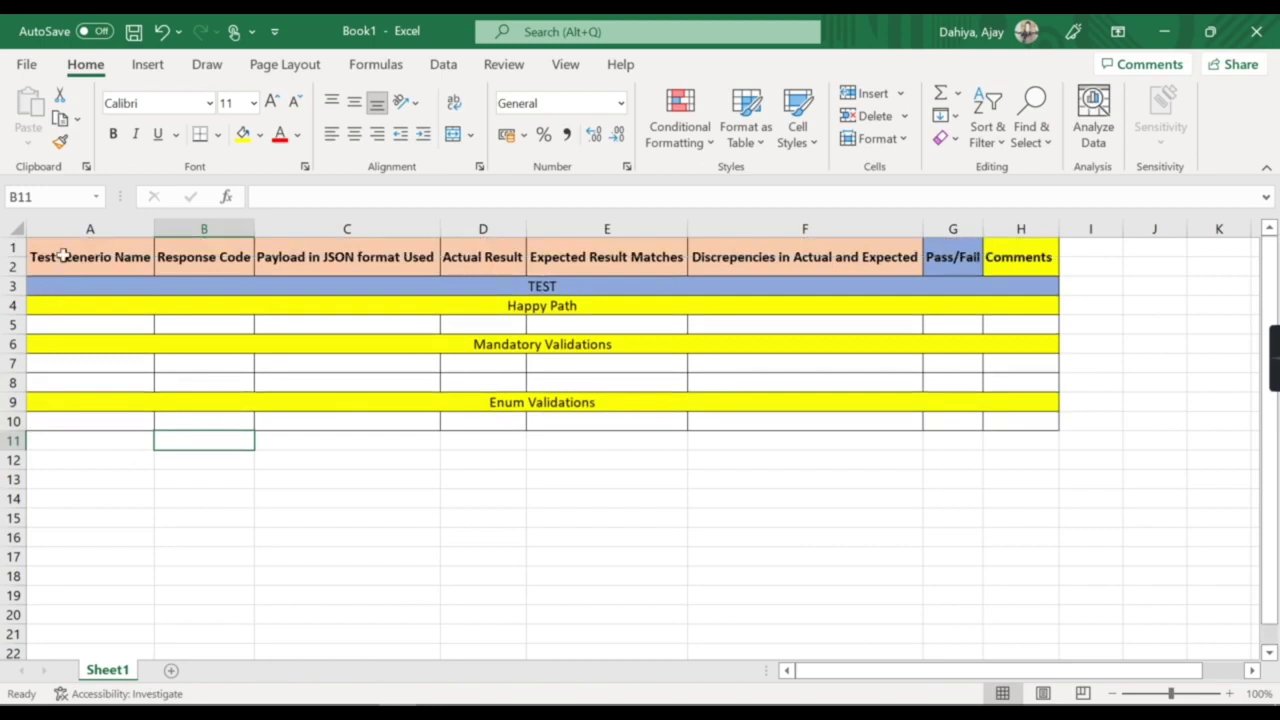
{"action": "left_click_drag", "start_coordinate": [50, 253], "coordinate": [930, 443]}
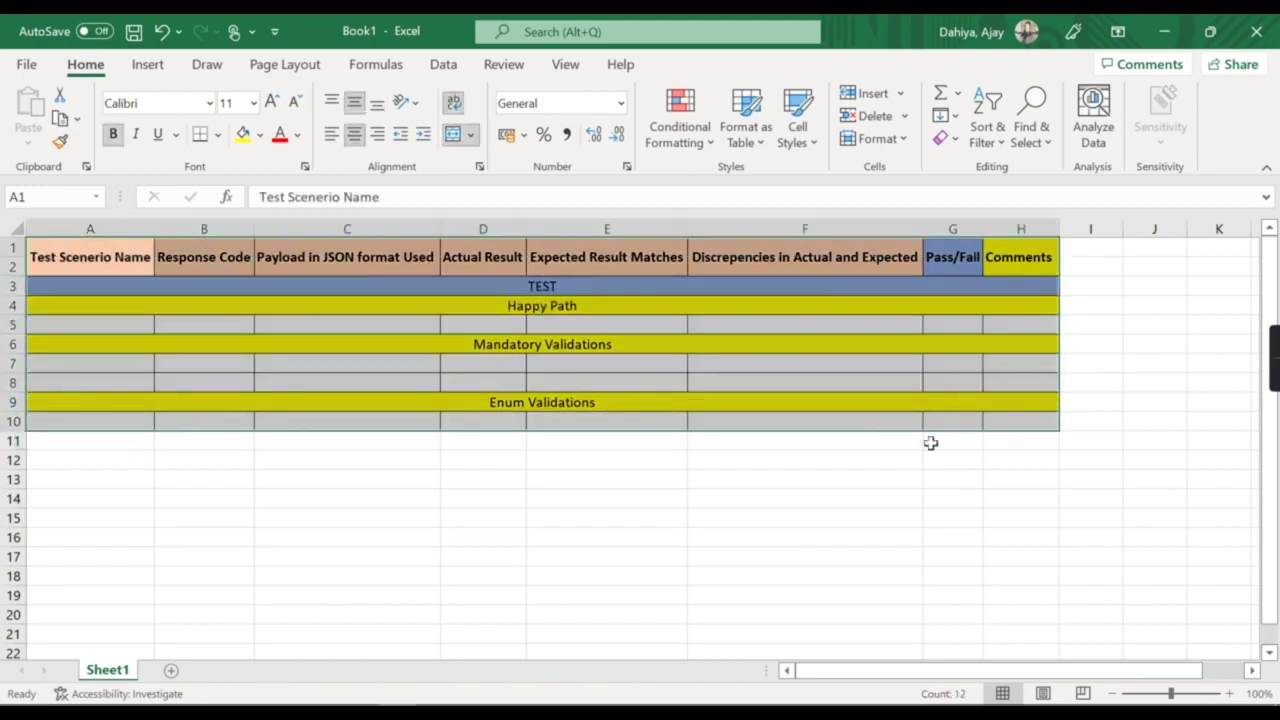